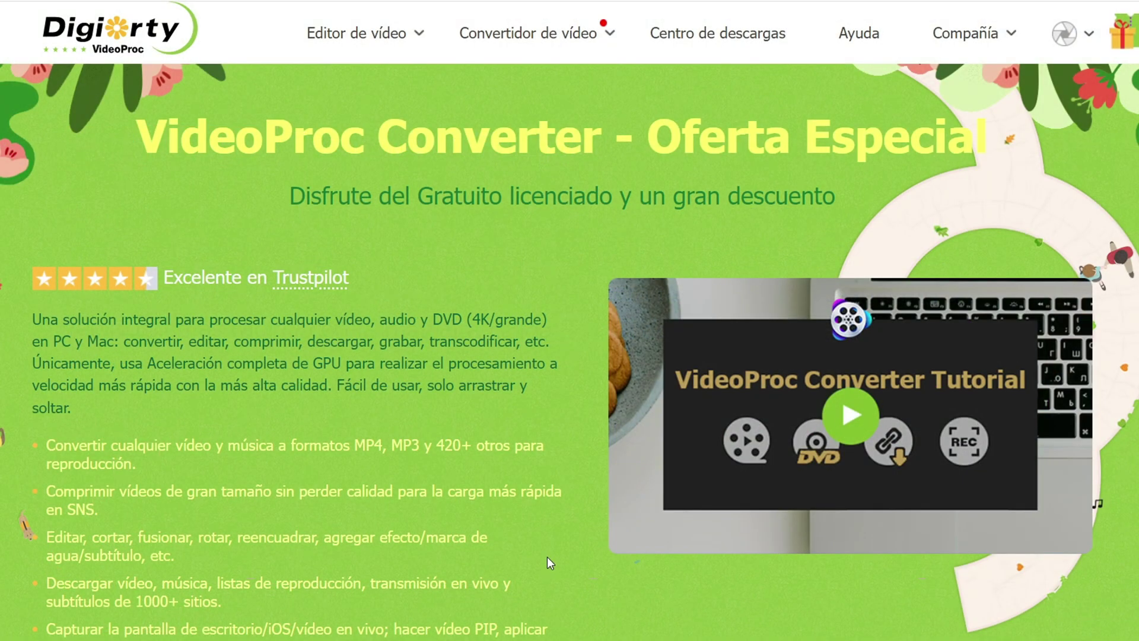
# - Download the free version of VideoProc Converter and install it, accepting the user licence agreement
pyautogui.scroll(-10, 532, 554)
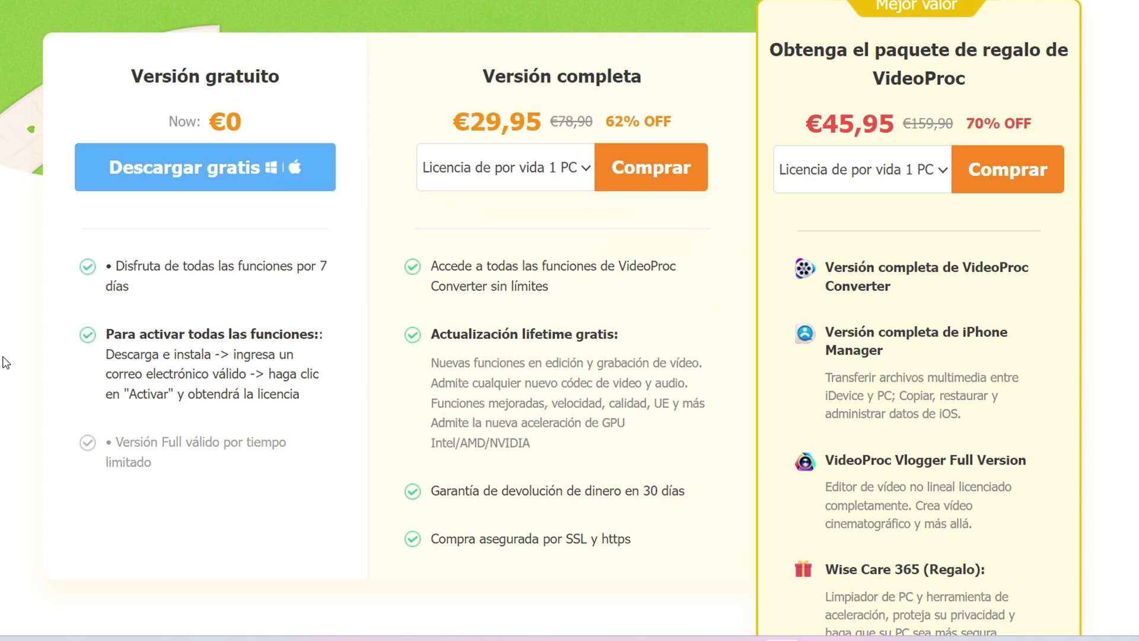
pyautogui.click(162, 172)
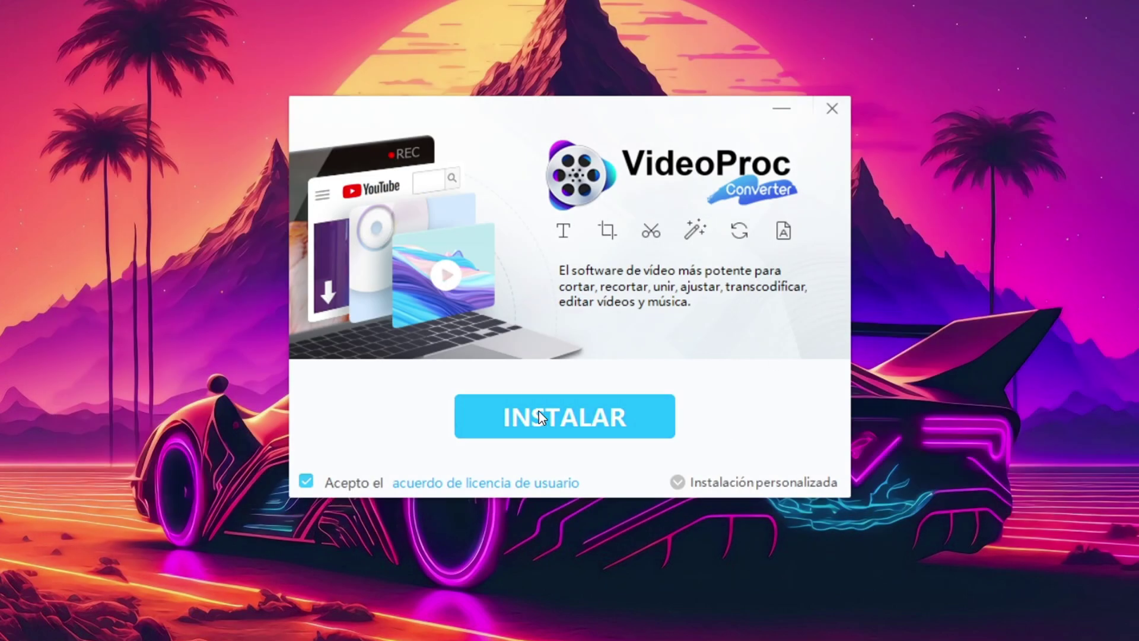
pyautogui.press('Return')
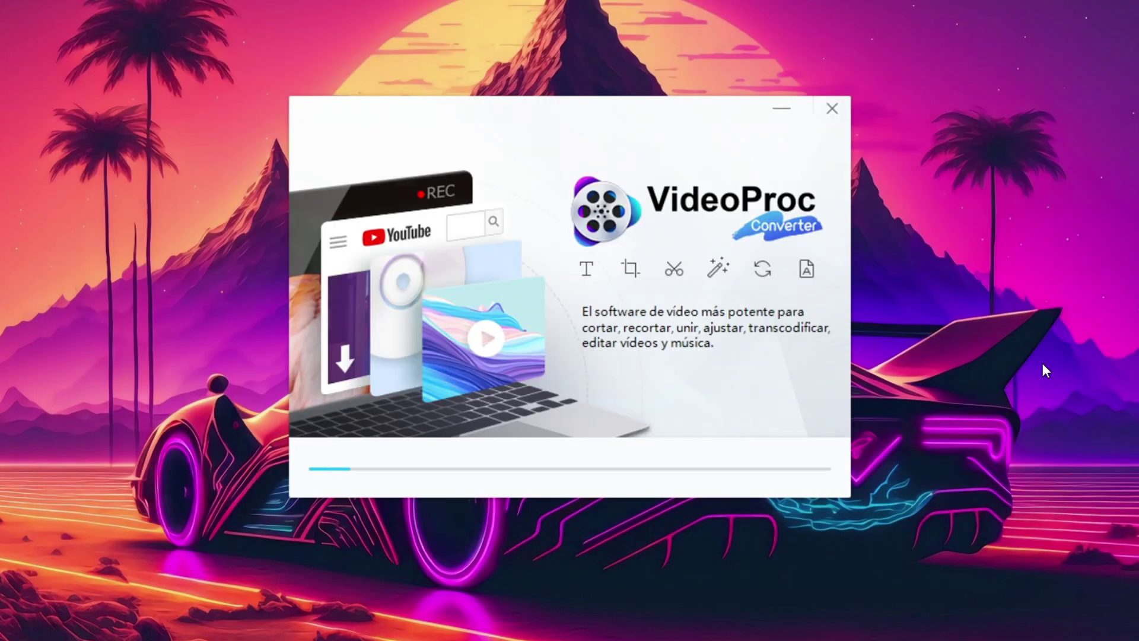
pyautogui.click(488, 380)
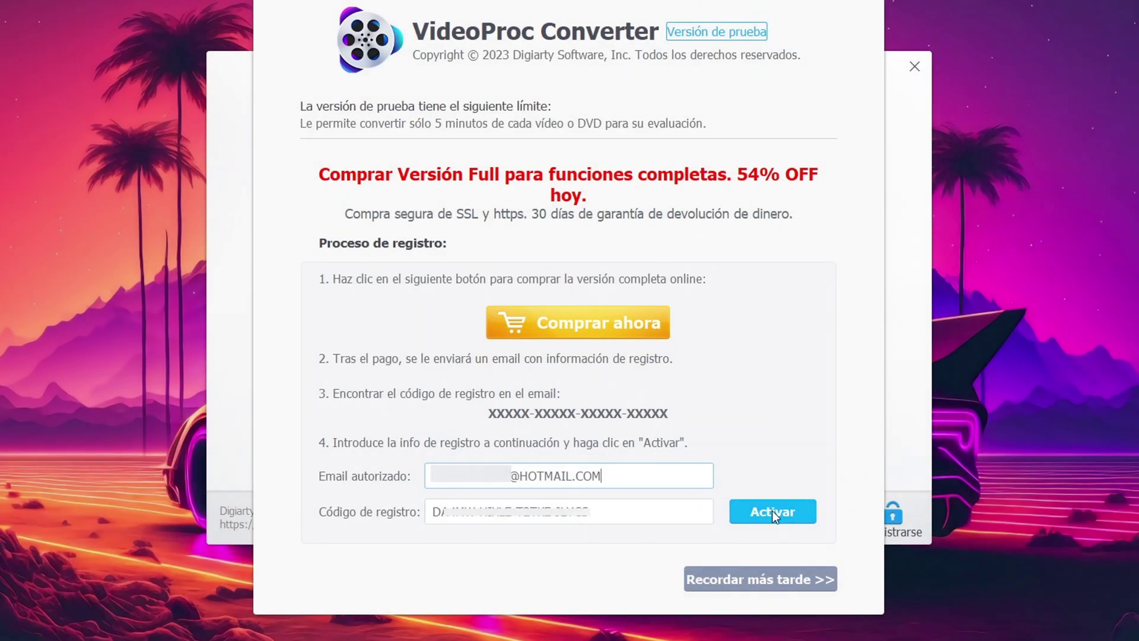
# - Activate the program with the authorised e-mail and registration code, and complete the hardware acceleration check
pyautogui.click(771, 510)
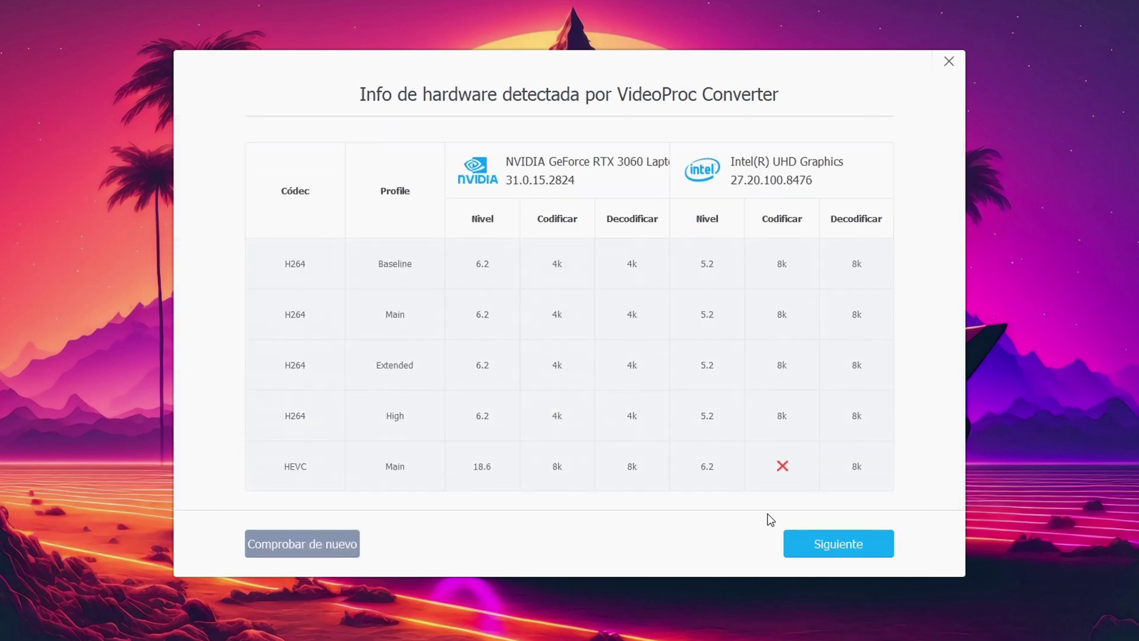
pyautogui.click(839, 543)
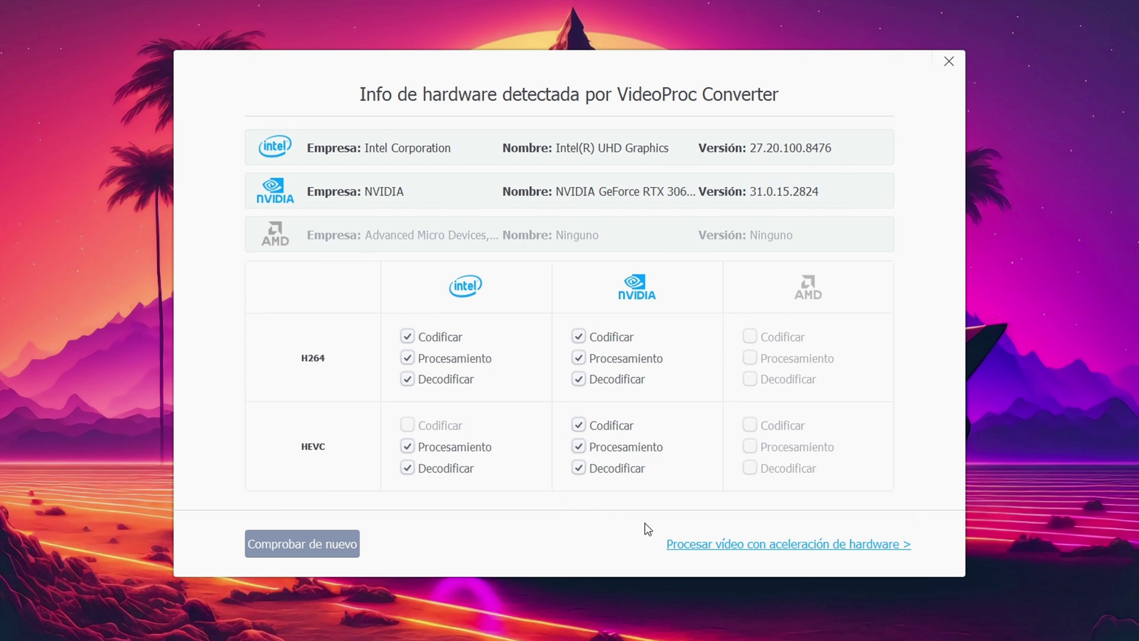
pyautogui.click(817, 552)
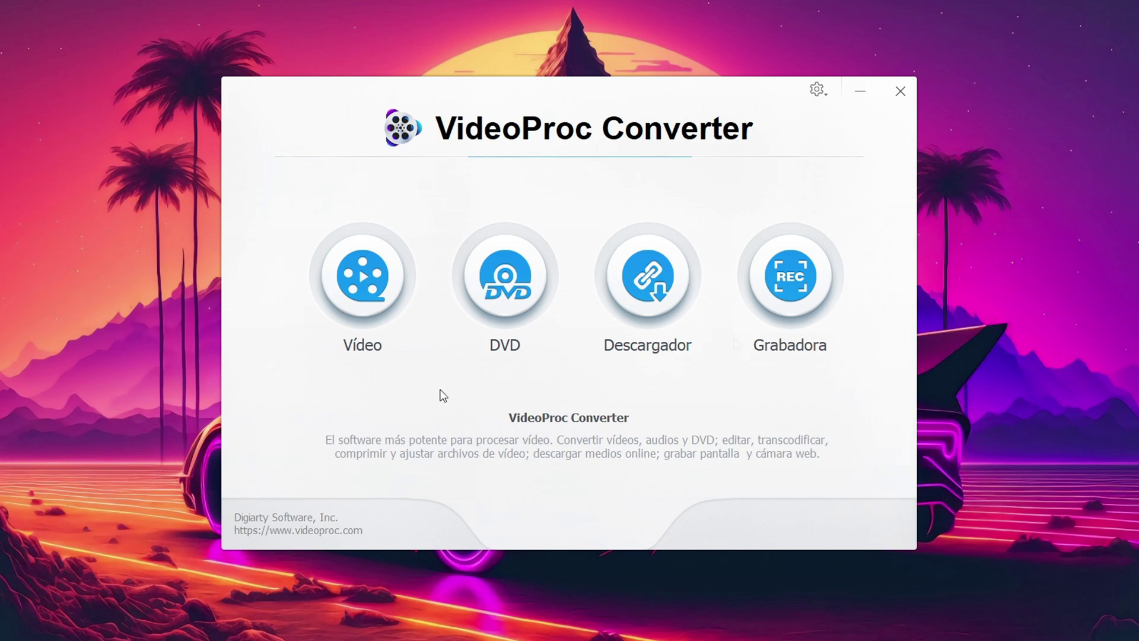
# - Open the video converter and examine the device, online video and common profiles available to add, without adding any
pyautogui.click(355, 265)
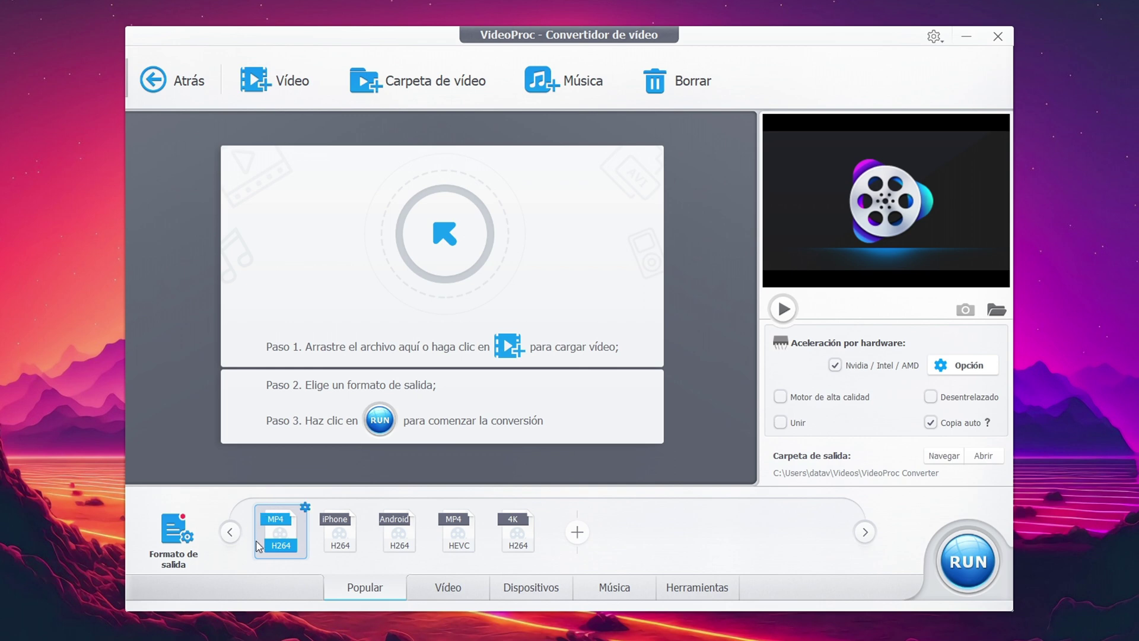
pyautogui.moveTo(284, 513)
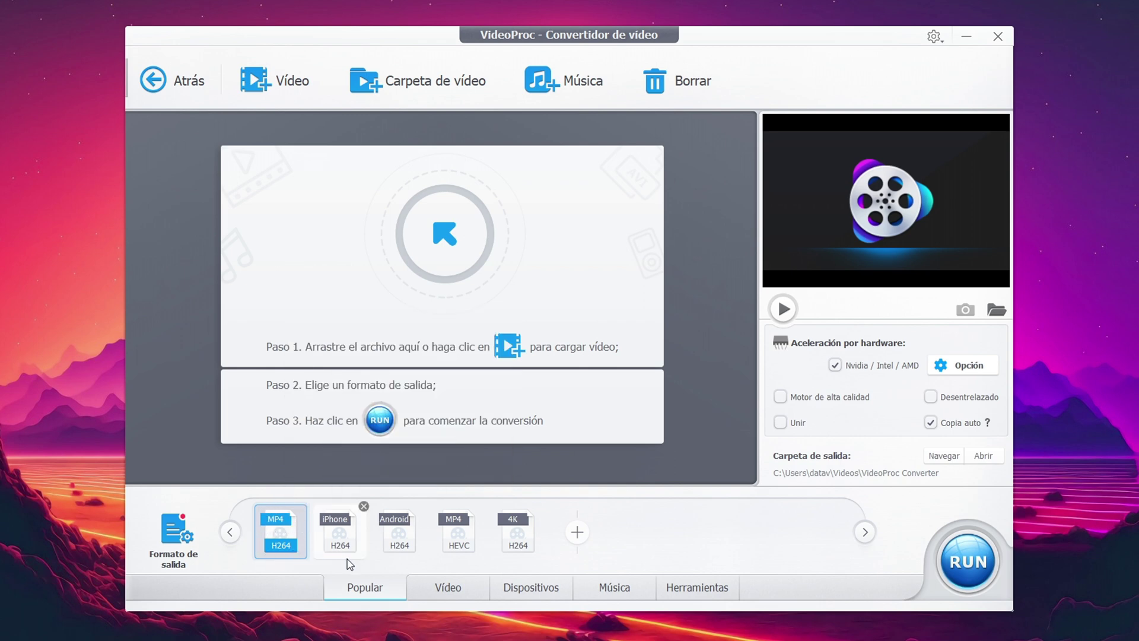
pyautogui.click(577, 533)
pyautogui.scroll(-8, 373, 356)
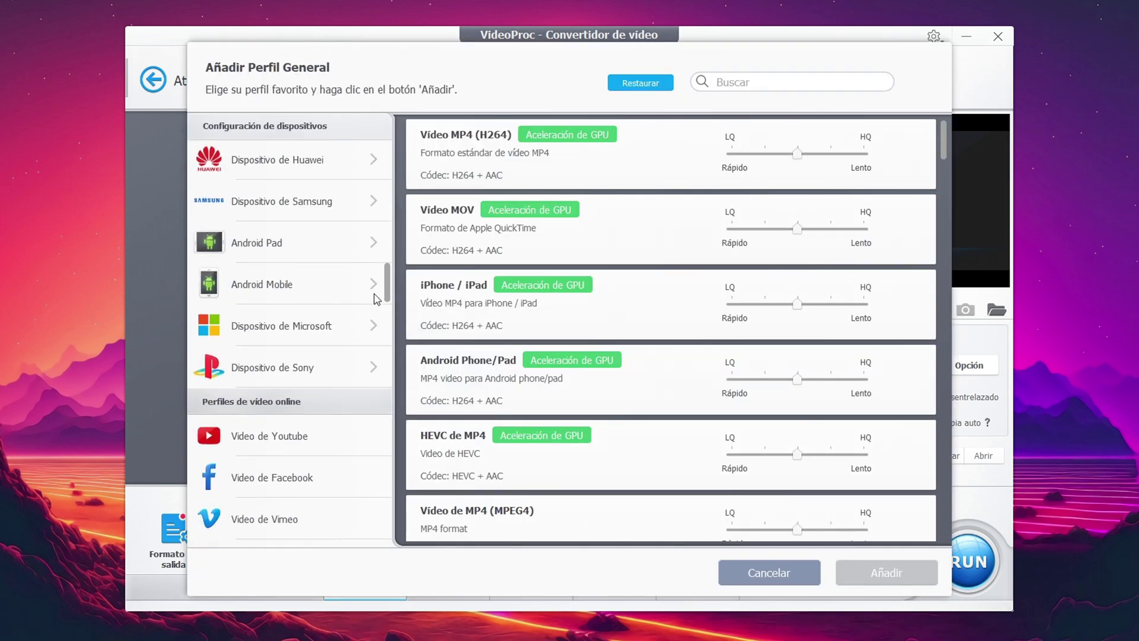
pyautogui.scroll(-1, 373, 517)
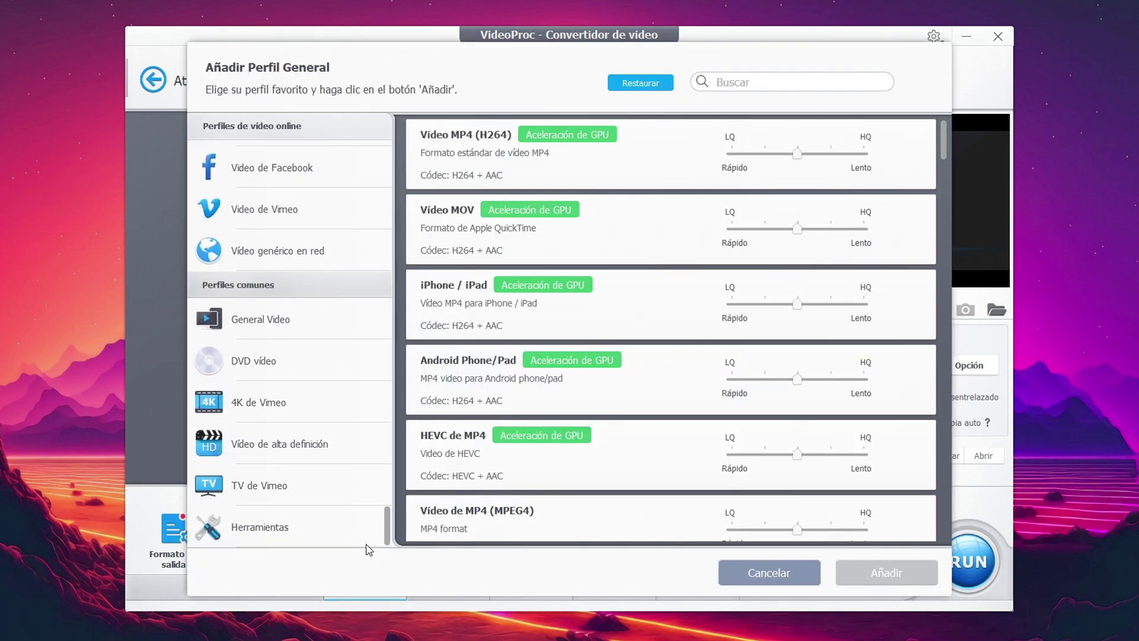
pyautogui.click(741, 586)
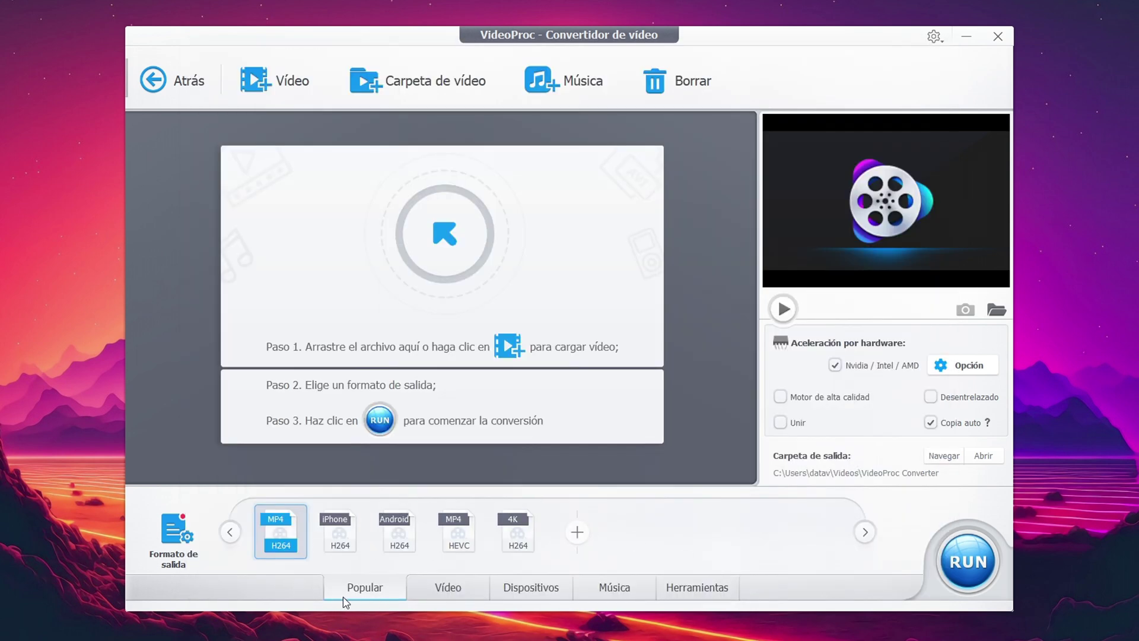
# - Review the Vídeo, Dispositivos, Música and Herramientas output categories, return to Popular and look at the hardware acceleration settings
pyautogui.click(437, 590)
pyautogui.click(532, 592)
pyautogui.click(617, 593)
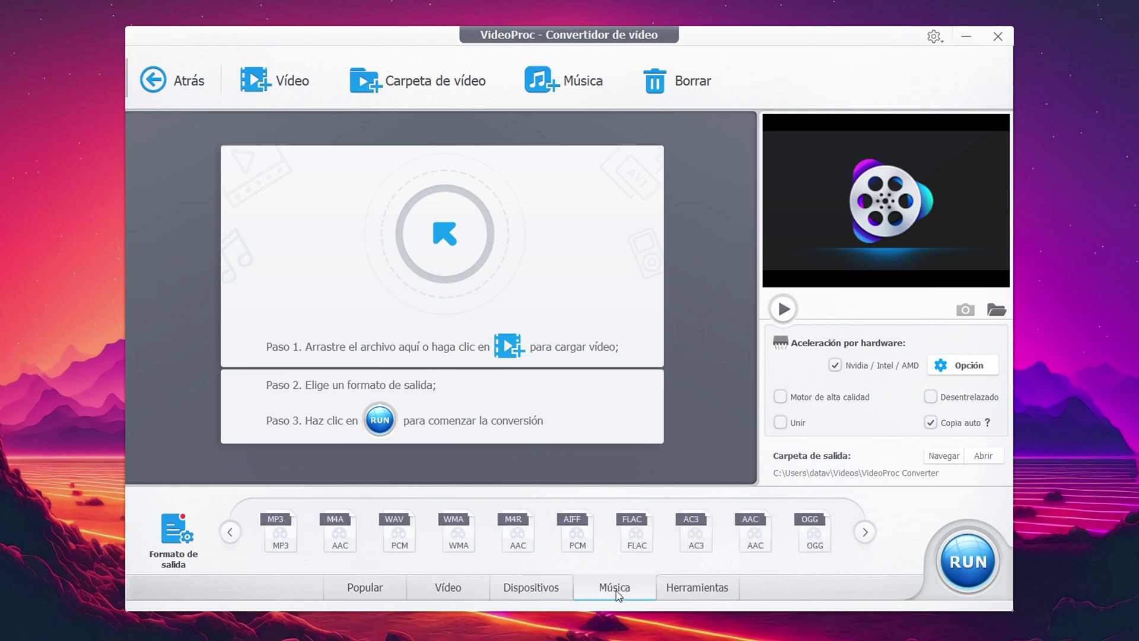
pyautogui.click(693, 590)
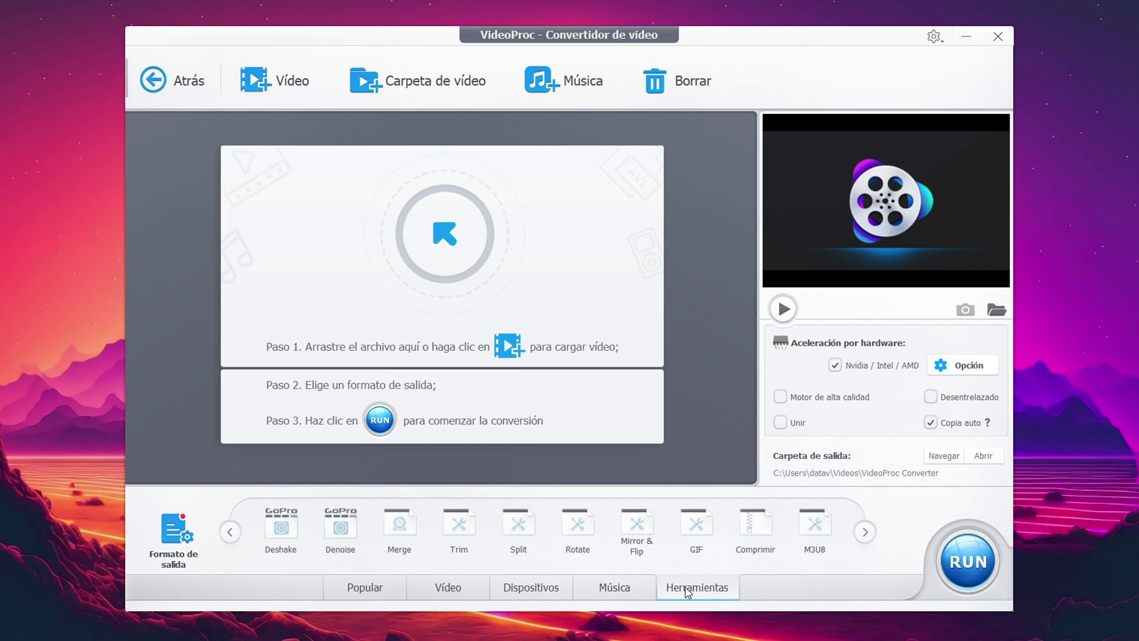
pyautogui.click(337, 585)
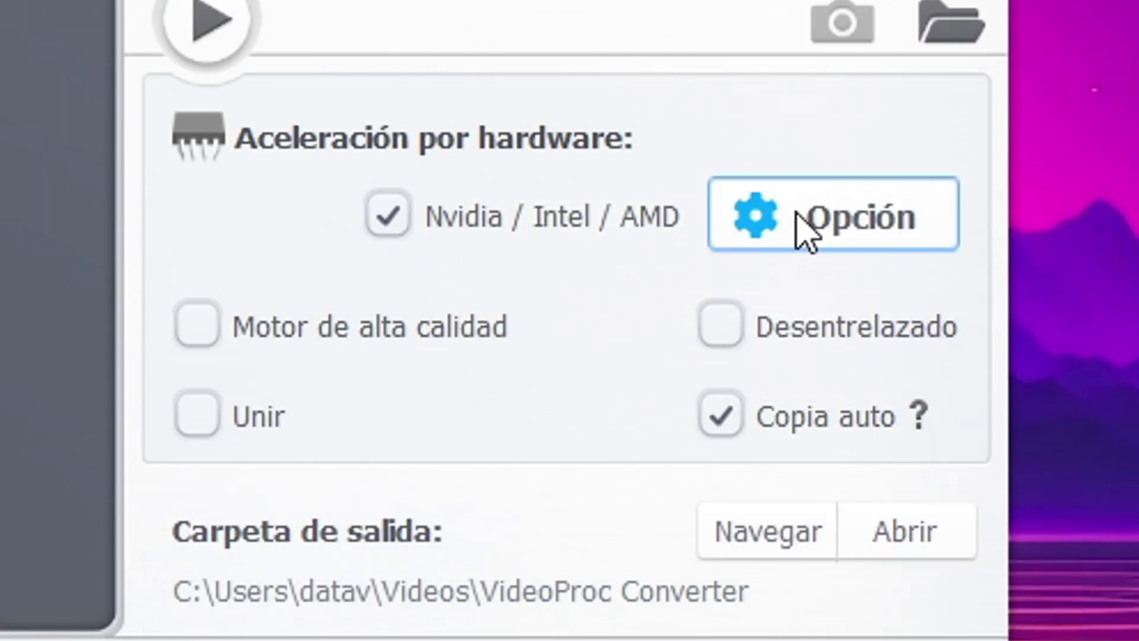
pyautogui.click(771, 312)
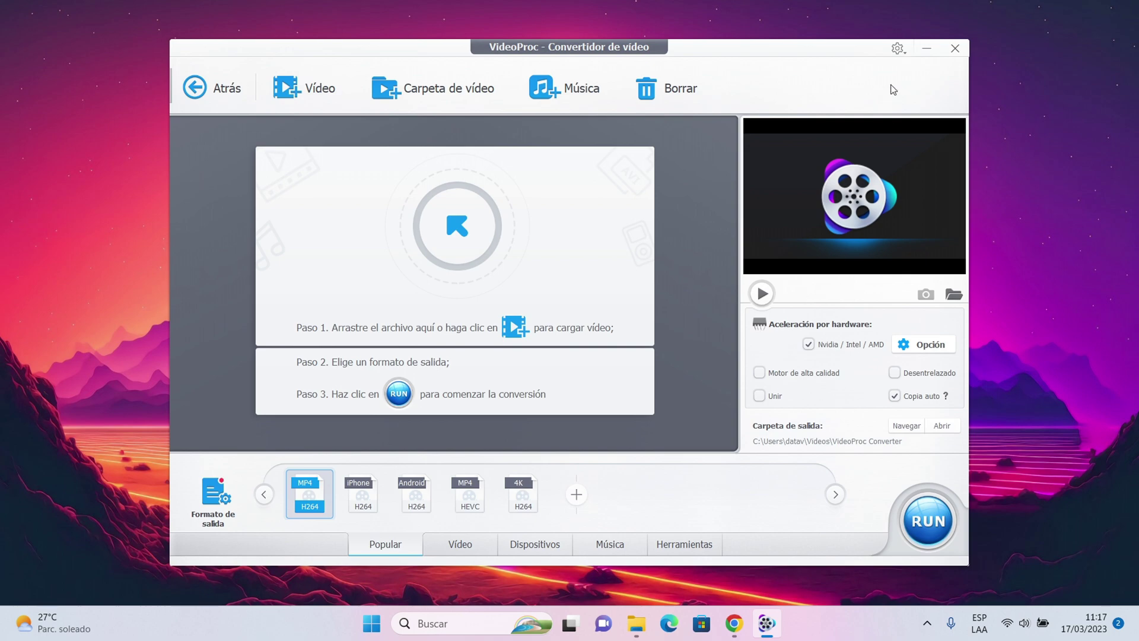
# - Switch to File Explorer and check the file type and size of Elvis.2022.1080p-dual-lat in the PELICULAS\Elvis.2022 folder
pyautogui.click(926, 48)
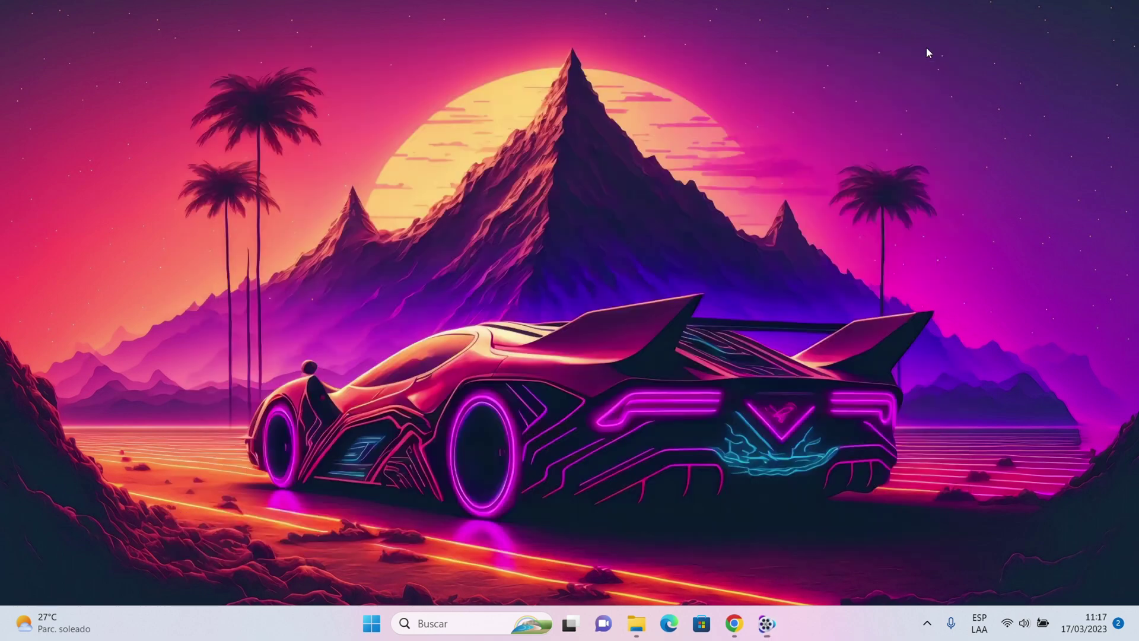
pyautogui.click(636, 623)
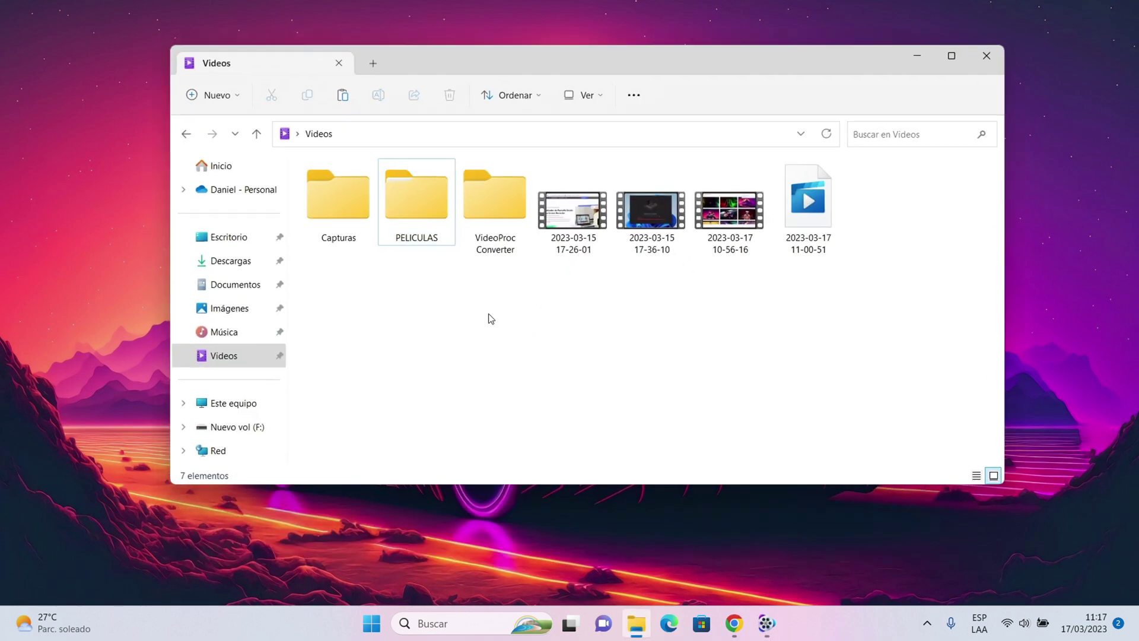
pyautogui.doubleClick(428, 201)
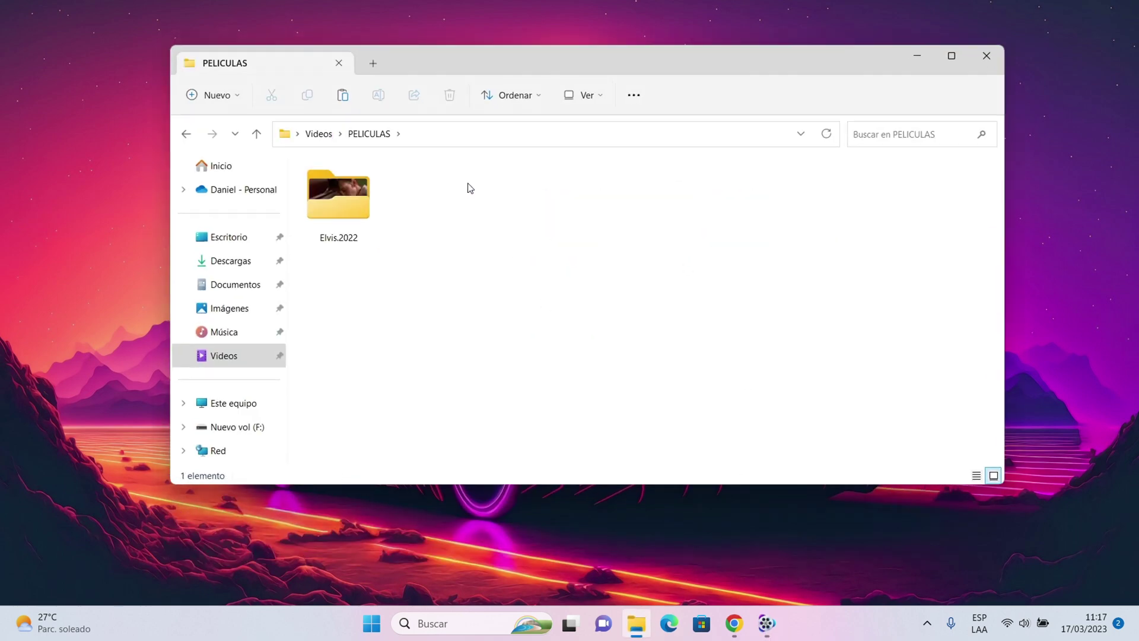
pyautogui.doubleClick(325, 196)
pyautogui.rightClick(344, 220)
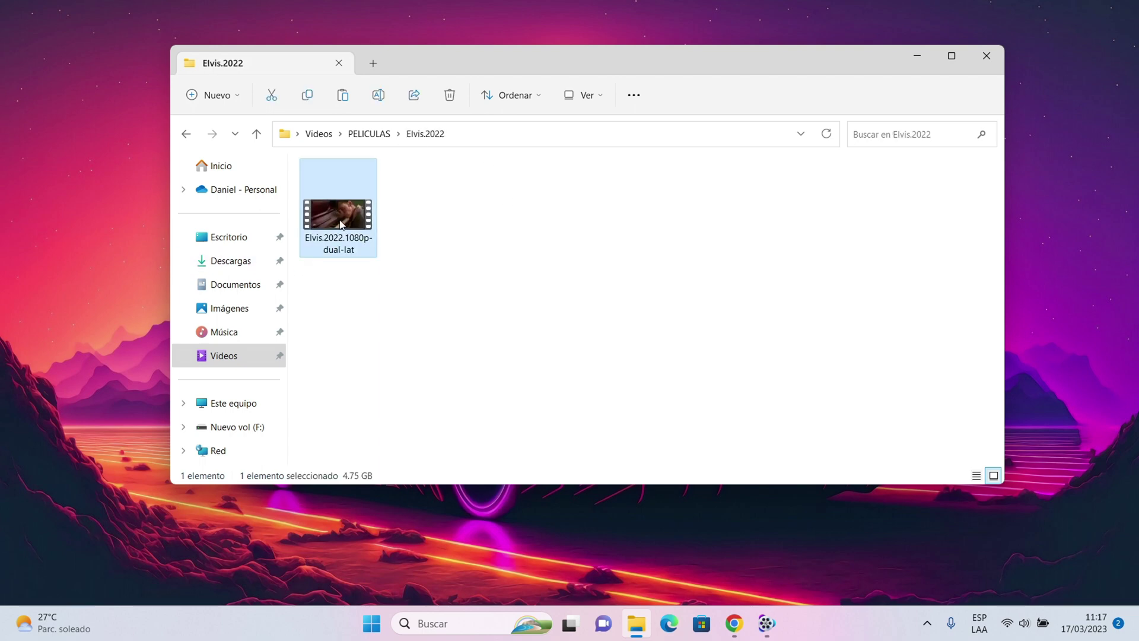
pyautogui.click(383, 388)
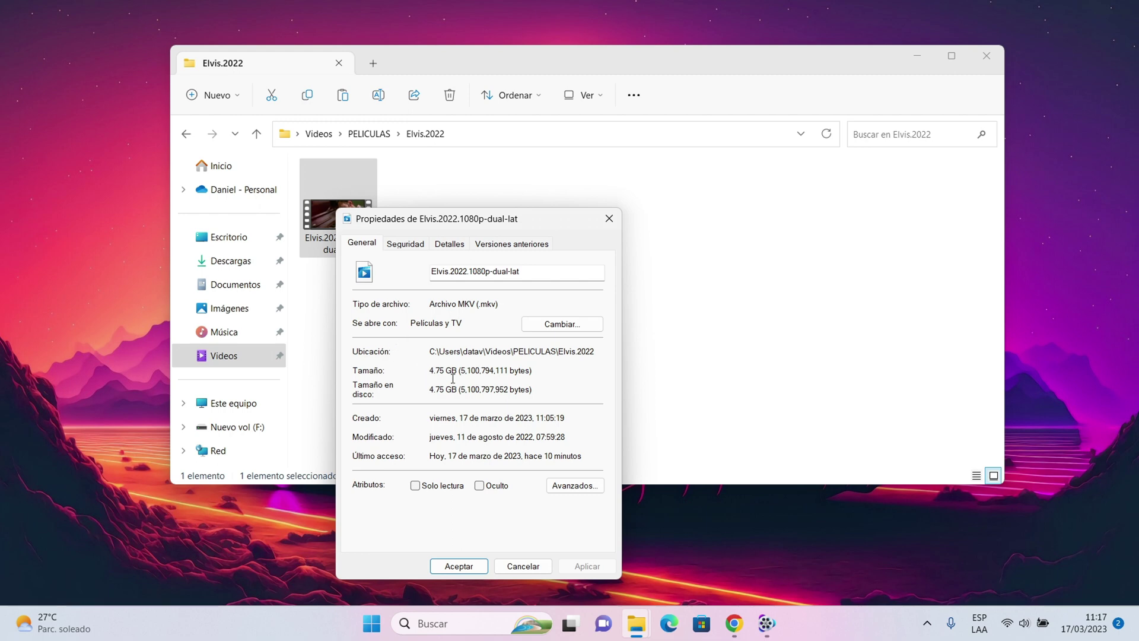
pyautogui.click(519, 567)
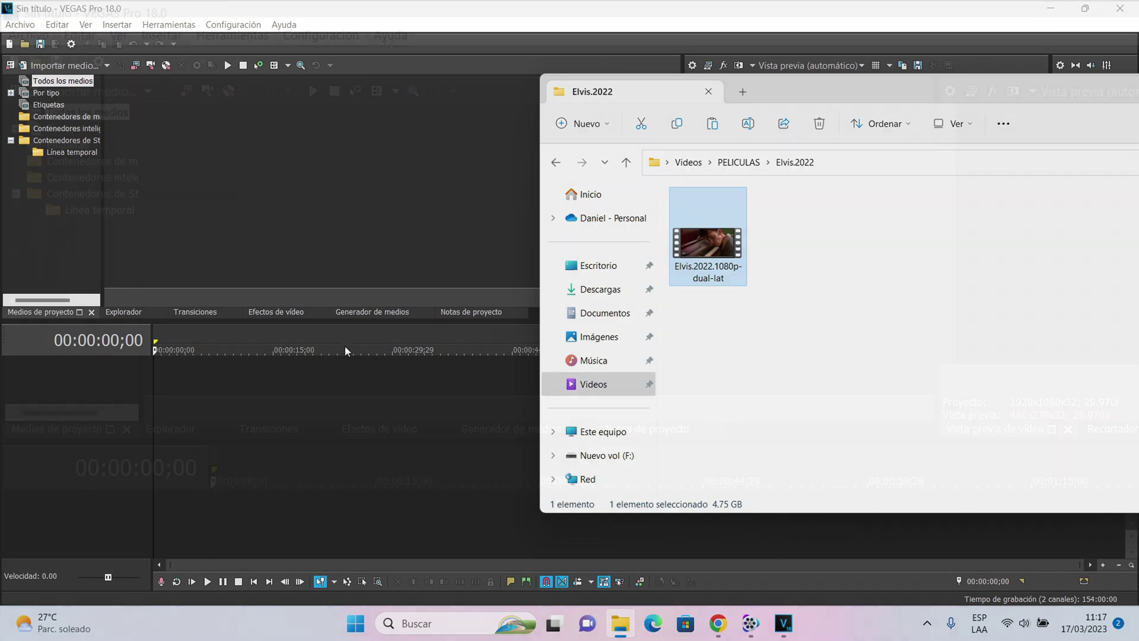
# - Switch to VEGAS Pro and try to open the video Elvis.2022.1080p-dual-lat
pyautogui.click(20, 25)
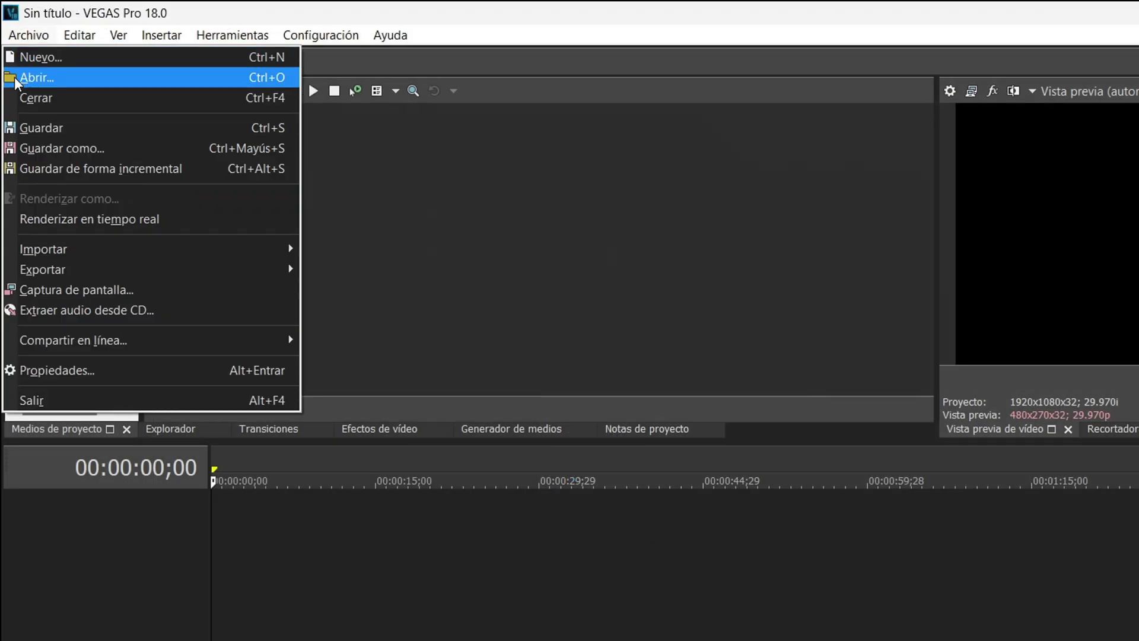
pyautogui.click(11, 55)
pyautogui.click(59, 316)
pyautogui.doubleClick(394, 231)
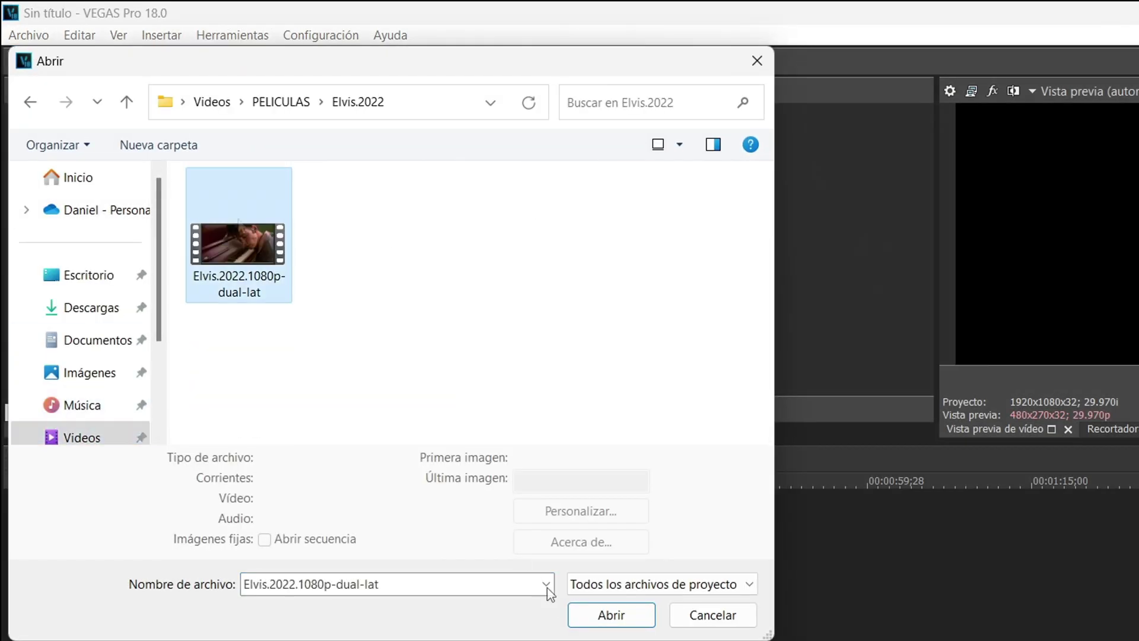
pyautogui.click(611, 615)
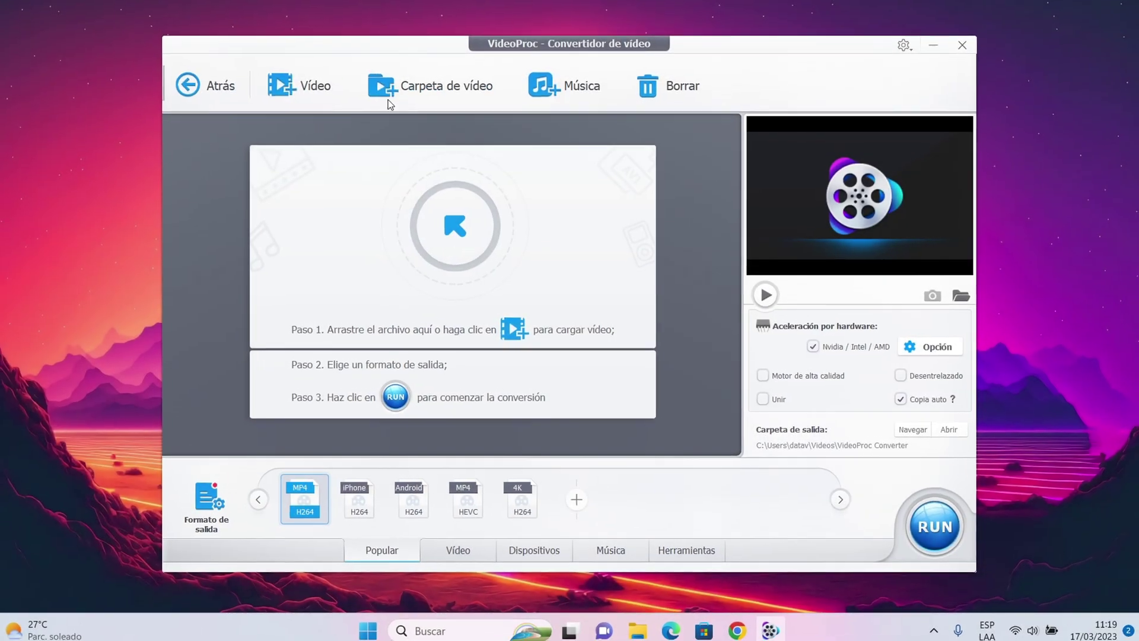
# - Switch to VideoProc Converter and load the video Elvis.2022.1080p-dual-lat from the PELICULAS\Elvis.2022 folder
pyautogui.click(302, 88)
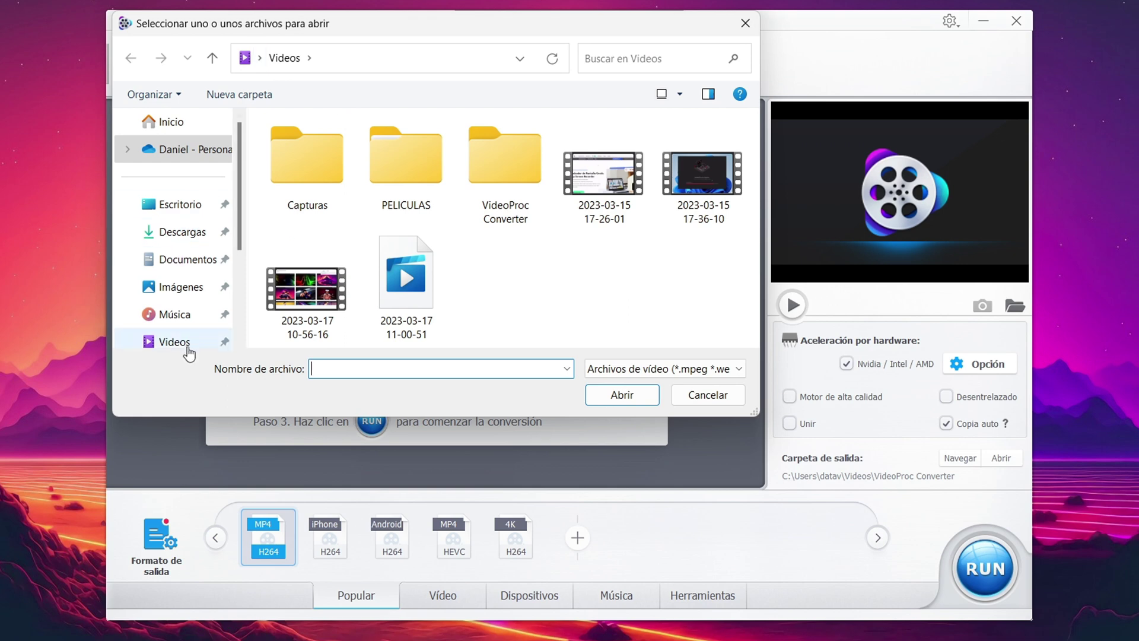
pyautogui.doubleClick(406, 159)
pyautogui.doubleClick(323, 184)
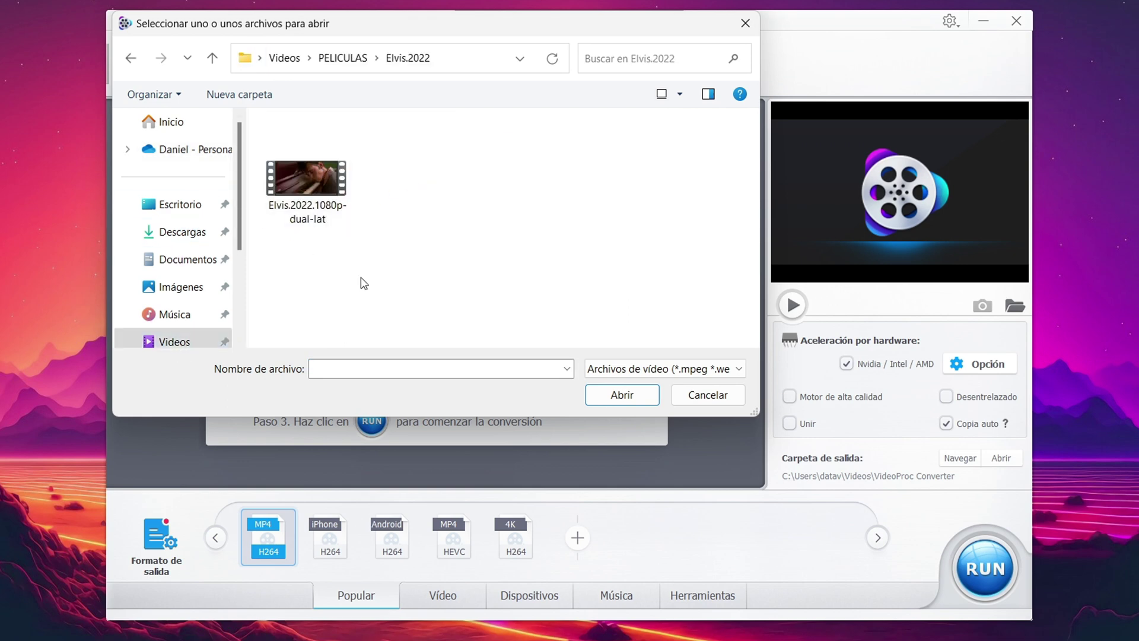
pyautogui.doubleClick(323, 172)
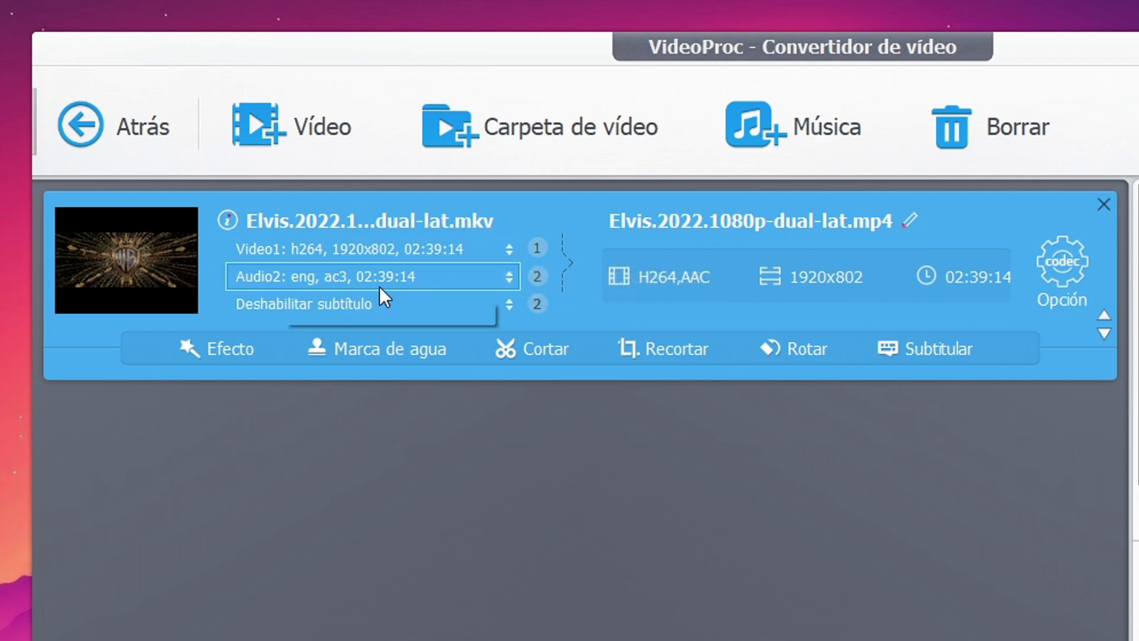
# - Change the movie's audio track to Audio1 (spa, ac3) and deselect Audio2 (eng)
pyautogui.click(347, 275)
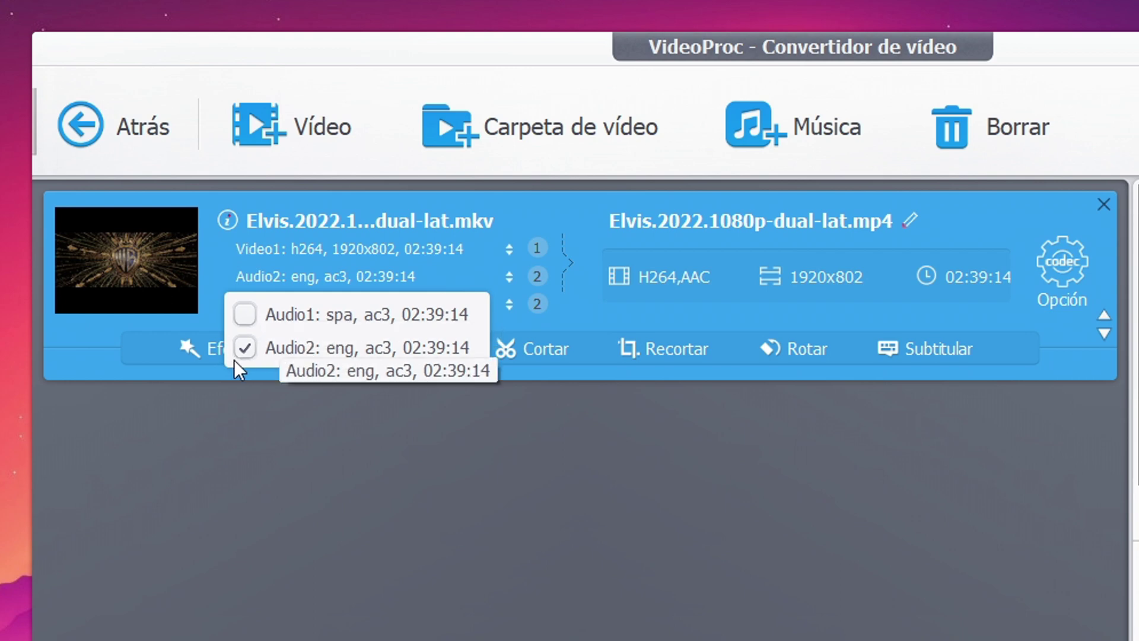
pyautogui.click(243, 347)
pyautogui.click(245, 314)
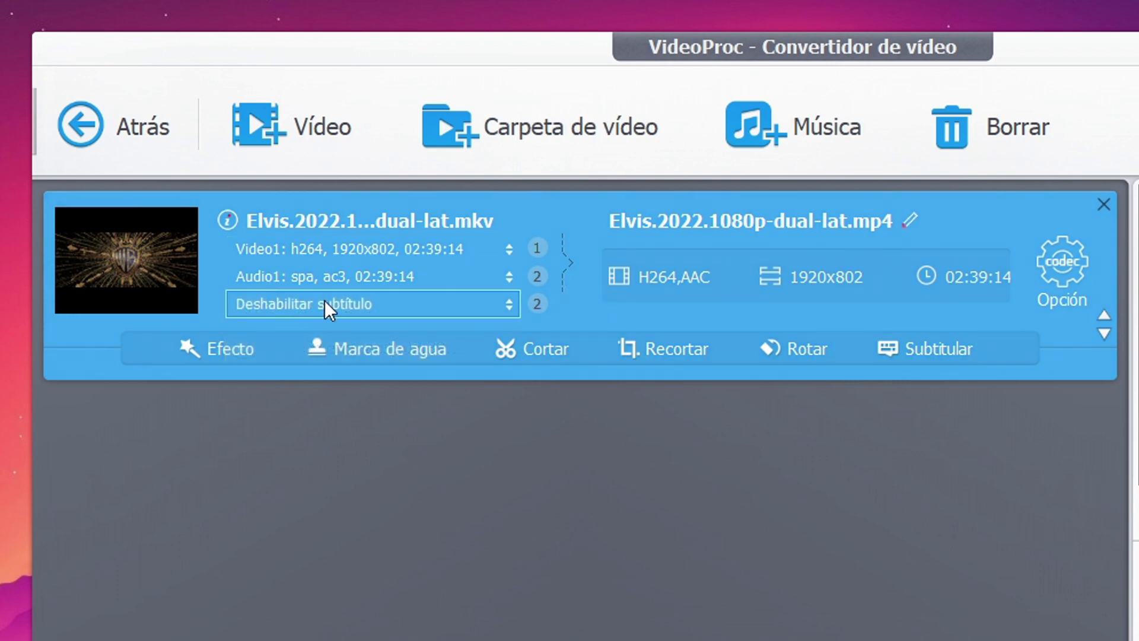
# - Try the Sub 1 Spanish SubRip subtitle on the movie and disable subtitles again
pyautogui.click(344, 304)
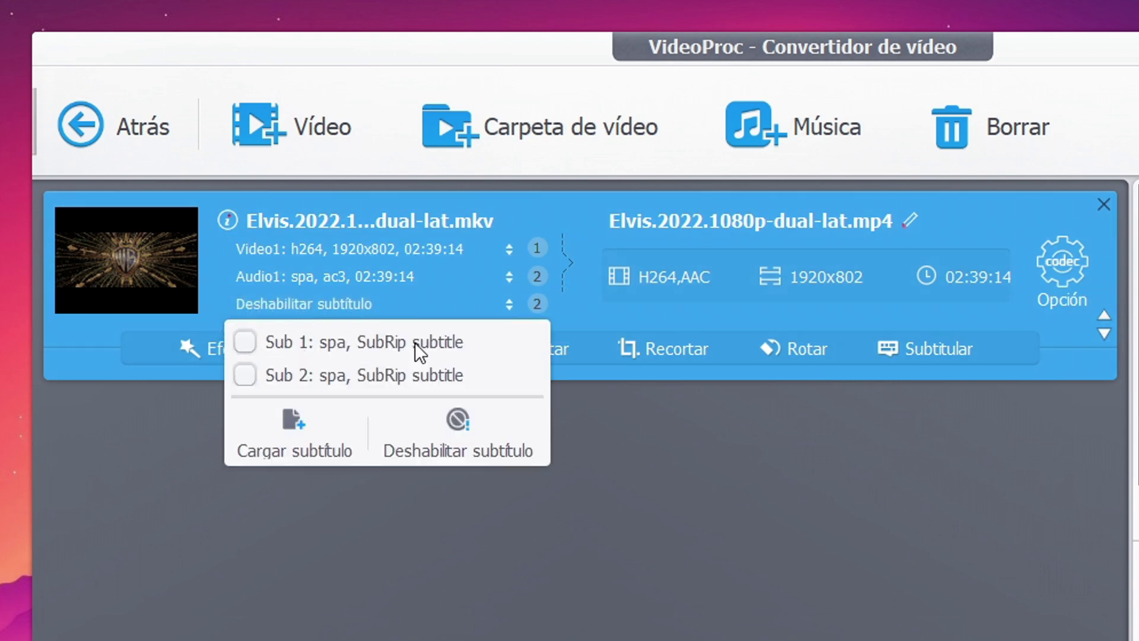
pyautogui.click(249, 343)
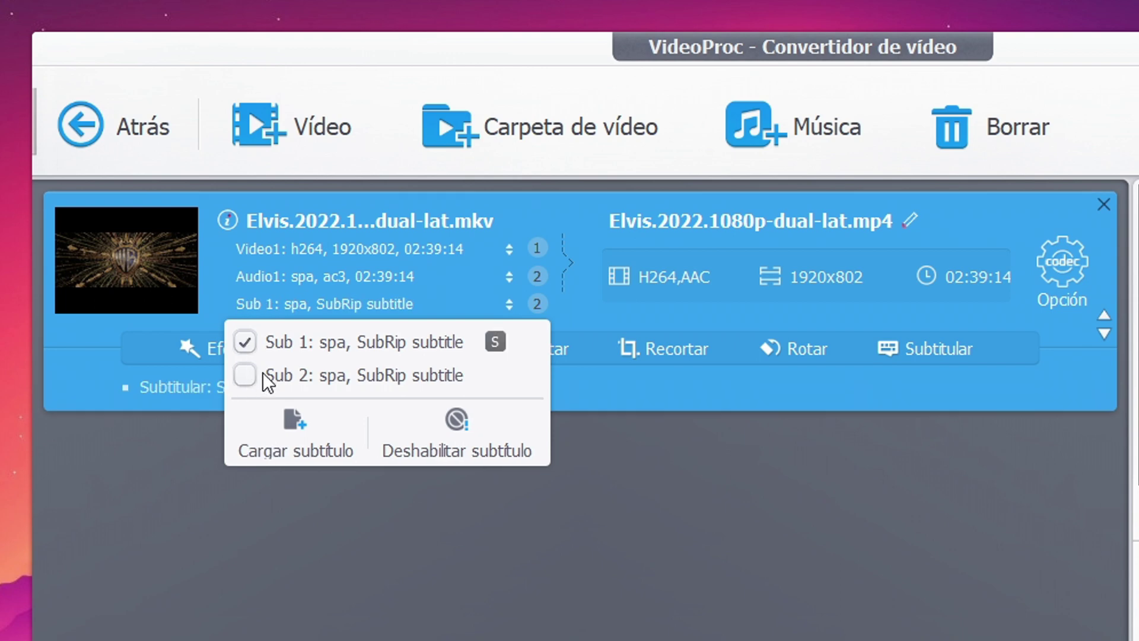
pyautogui.click(244, 347)
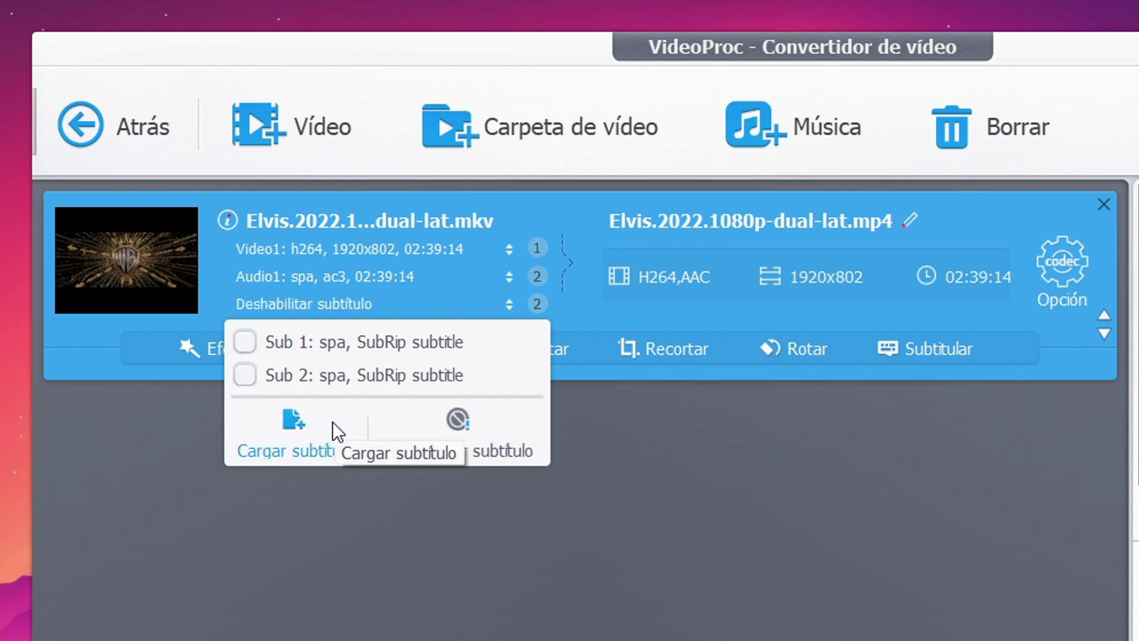
pyautogui.click(440, 422)
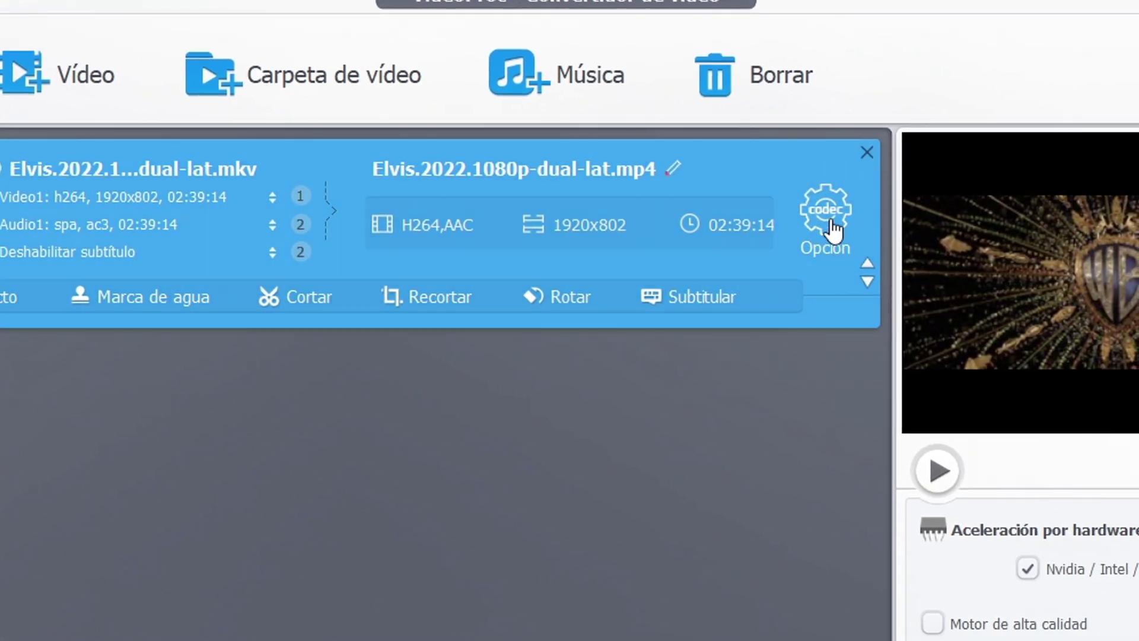
# - Open the movie's codec options, try the Alta calidad quality level and set the quality back to Estándar
pyautogui.click(826, 227)
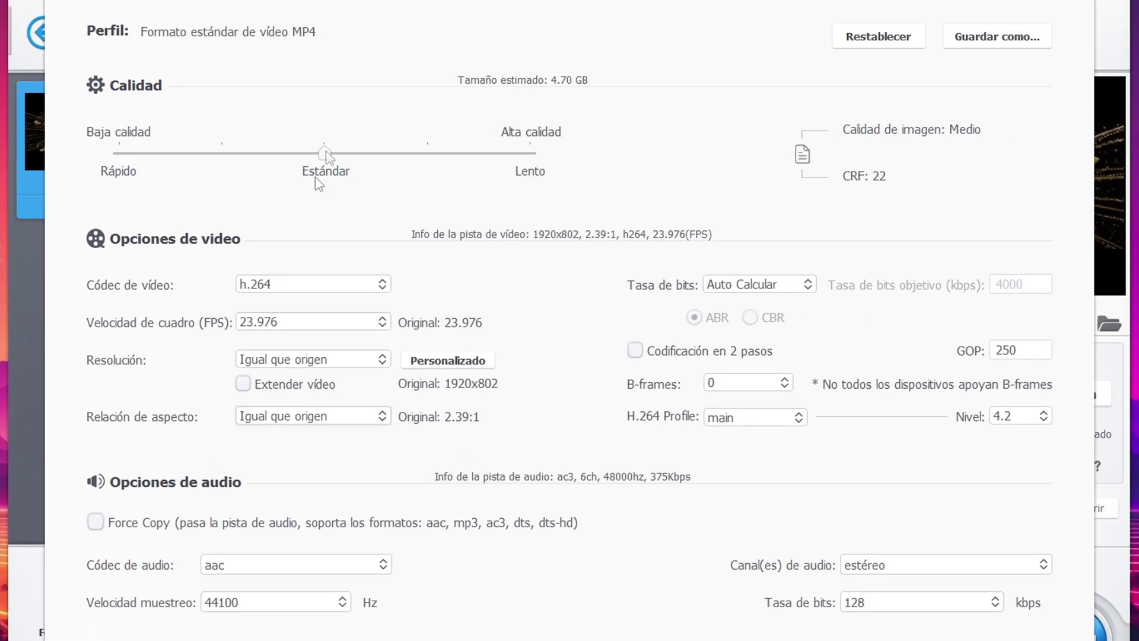
pyautogui.moveTo(325, 153); pyautogui.dragTo(529, 156)
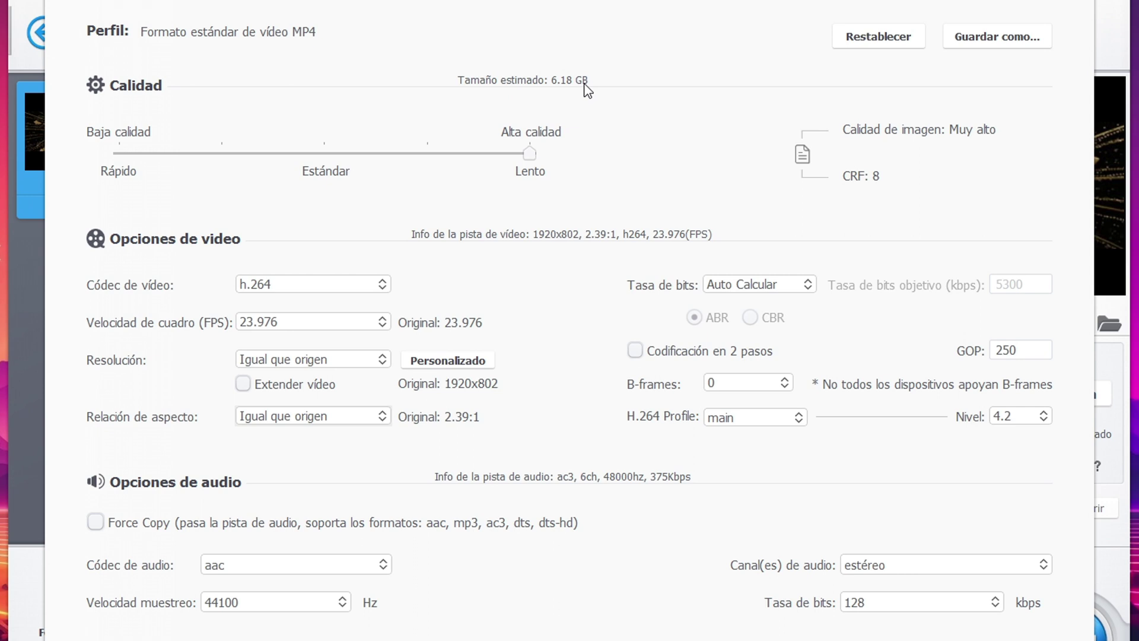
pyautogui.moveTo(531, 157); pyautogui.dragTo(319, 161)
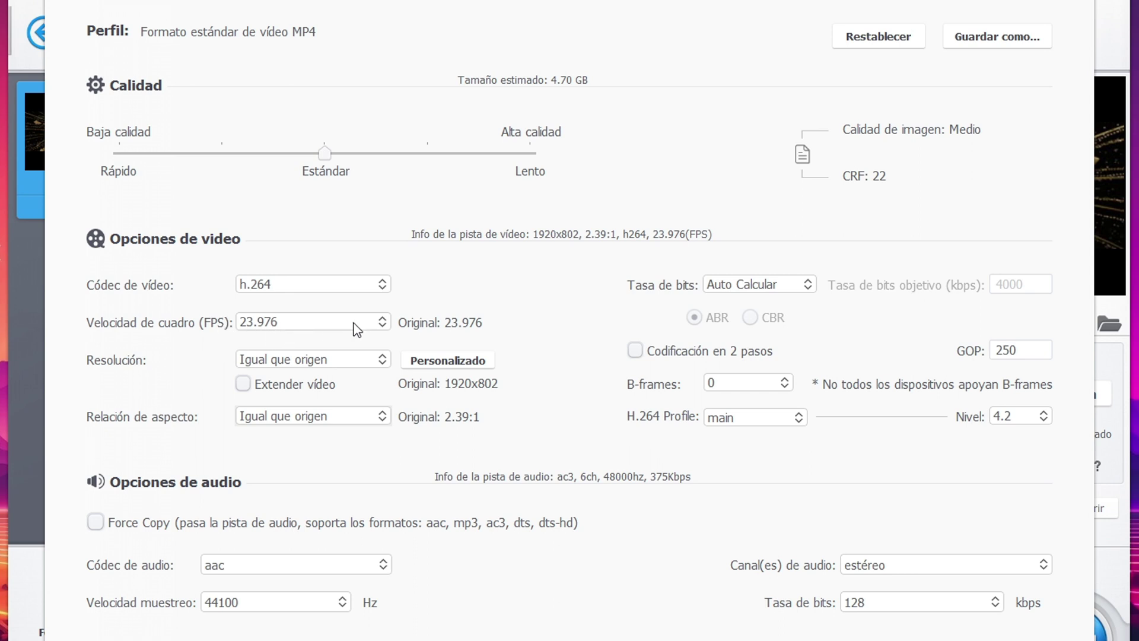
# - Check the resolution and audio codec choices, keeping Igual que origen and aac, and apply the format options to all
pyautogui.click(293, 367)
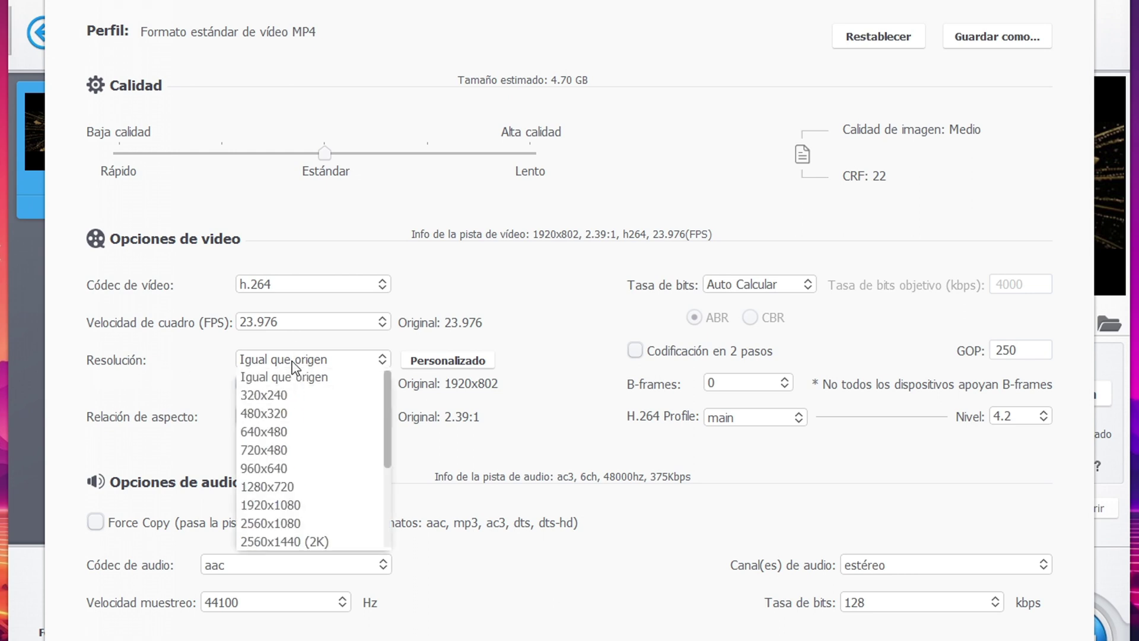
pyautogui.click(293, 363)
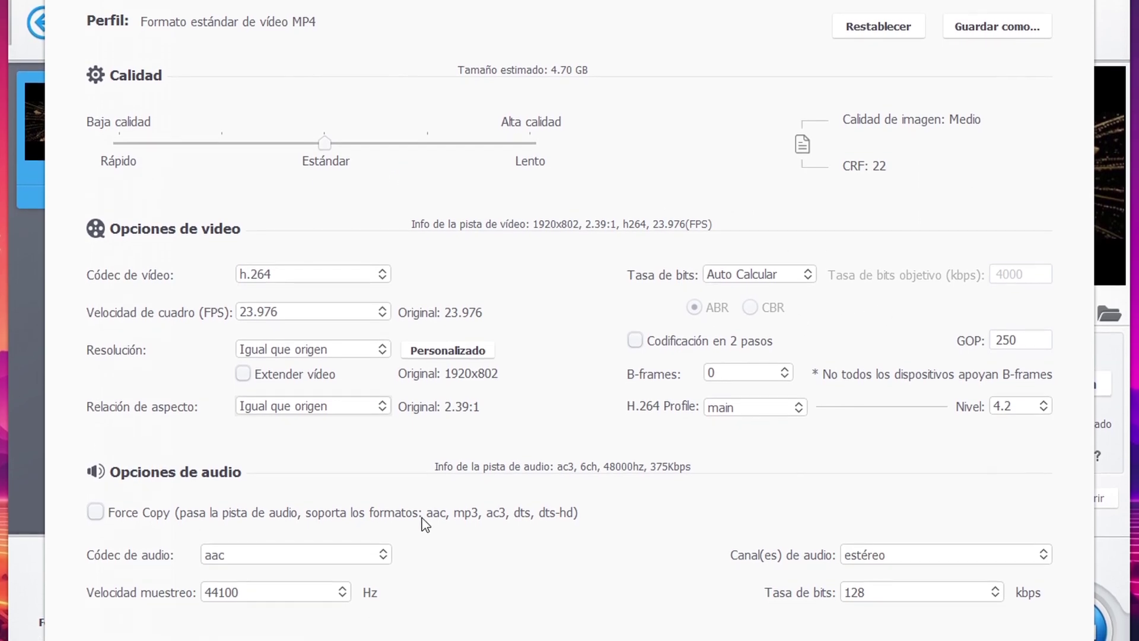
pyautogui.click(327, 551)
pyautogui.click(327, 551)
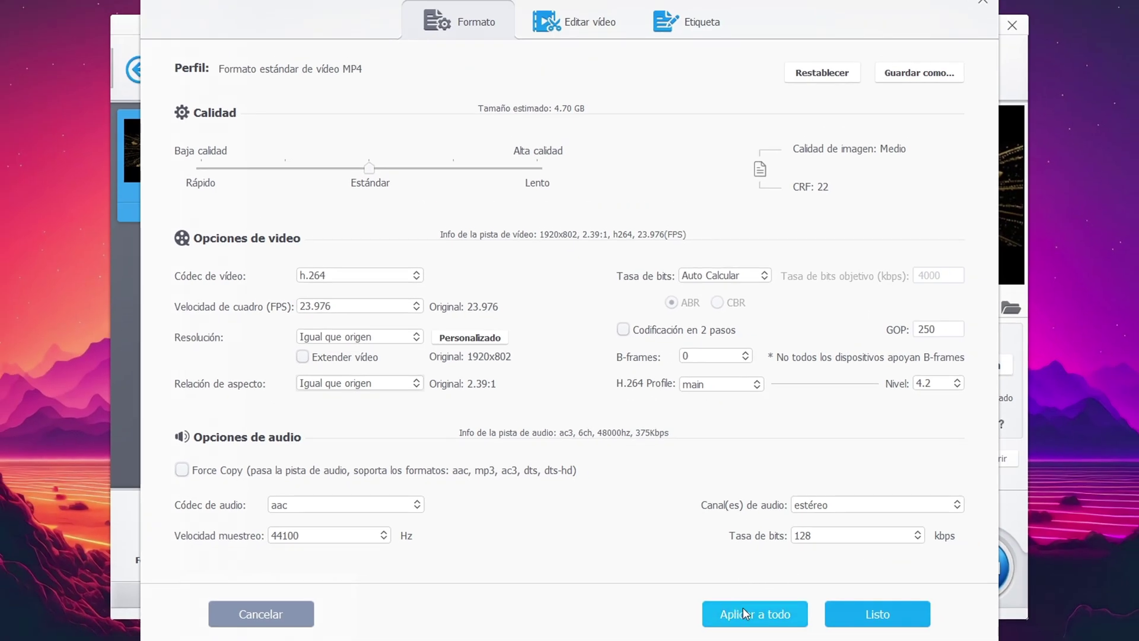
pyautogui.click(742, 608)
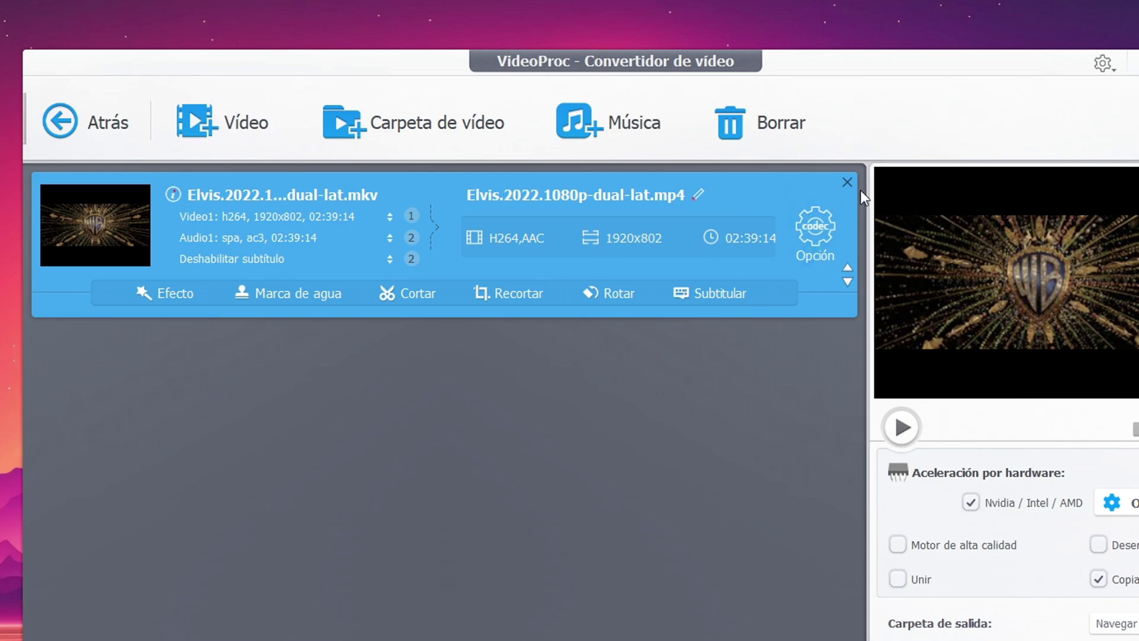
# - Try the Escala de grises, Negativo and CMYK effects and one further down the effects list on the movie
pyautogui.click(178, 300)
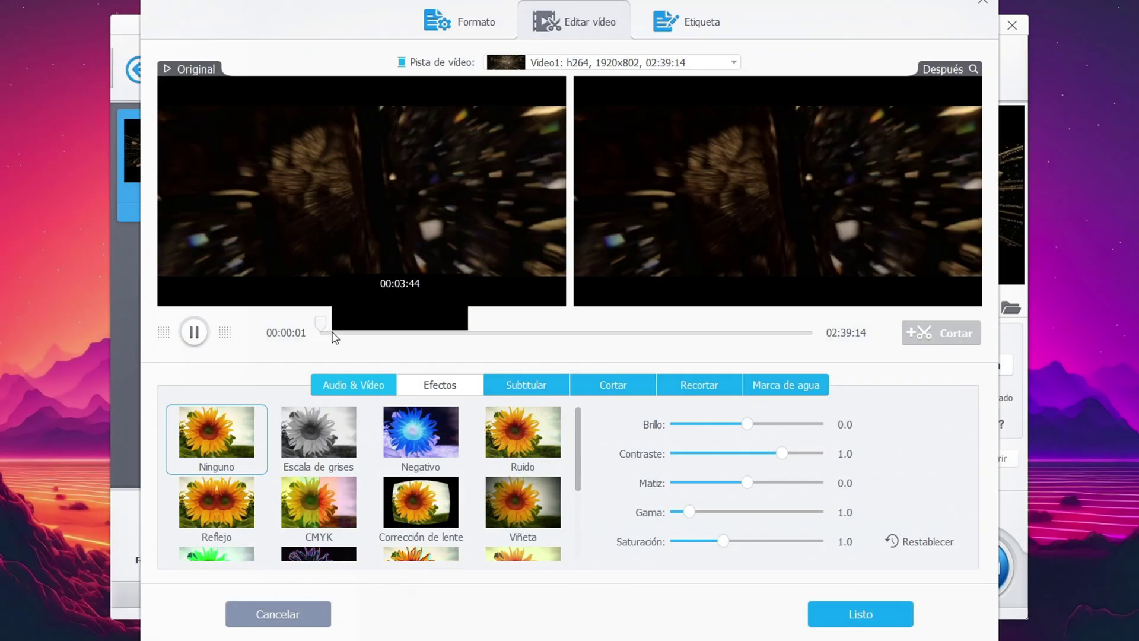
pyautogui.click(318, 433)
pyautogui.click(421, 433)
pyautogui.click(318, 503)
pyautogui.scroll(-2, 493, 516)
pyautogui.click(492, 521)
pyautogui.click(860, 614)
# - Try a text watermark reading TECNORED on the movie and discard it
pyautogui.click(315, 203)
pyautogui.click(185, 428)
pyautogui.click(311, 461)
pyautogui.write('TECNORED')
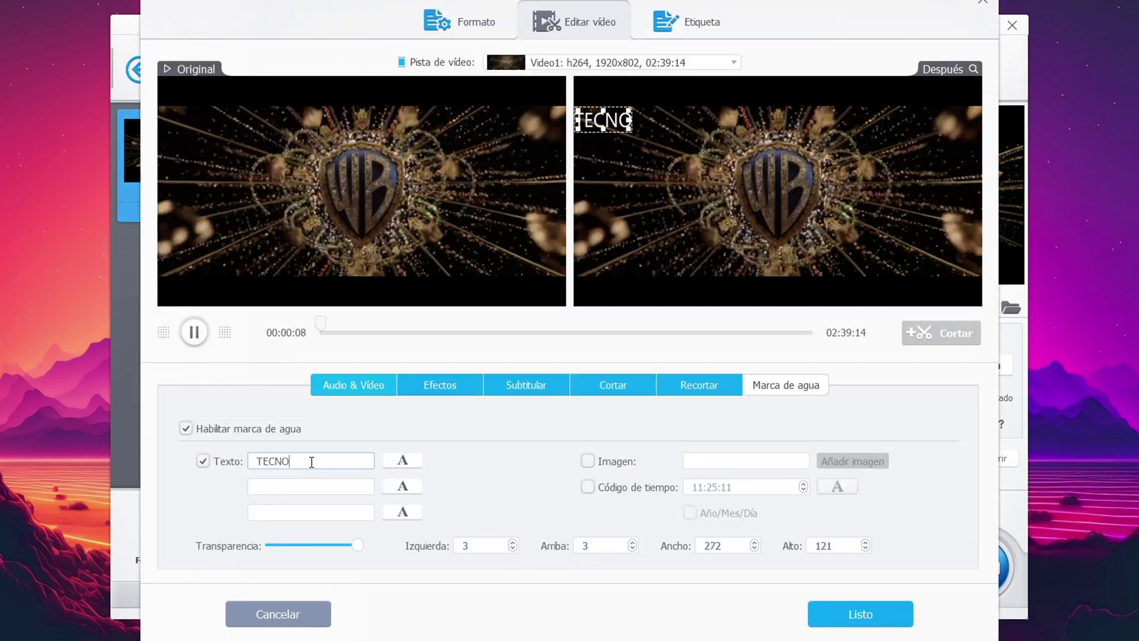
pyautogui.click(308, 620)
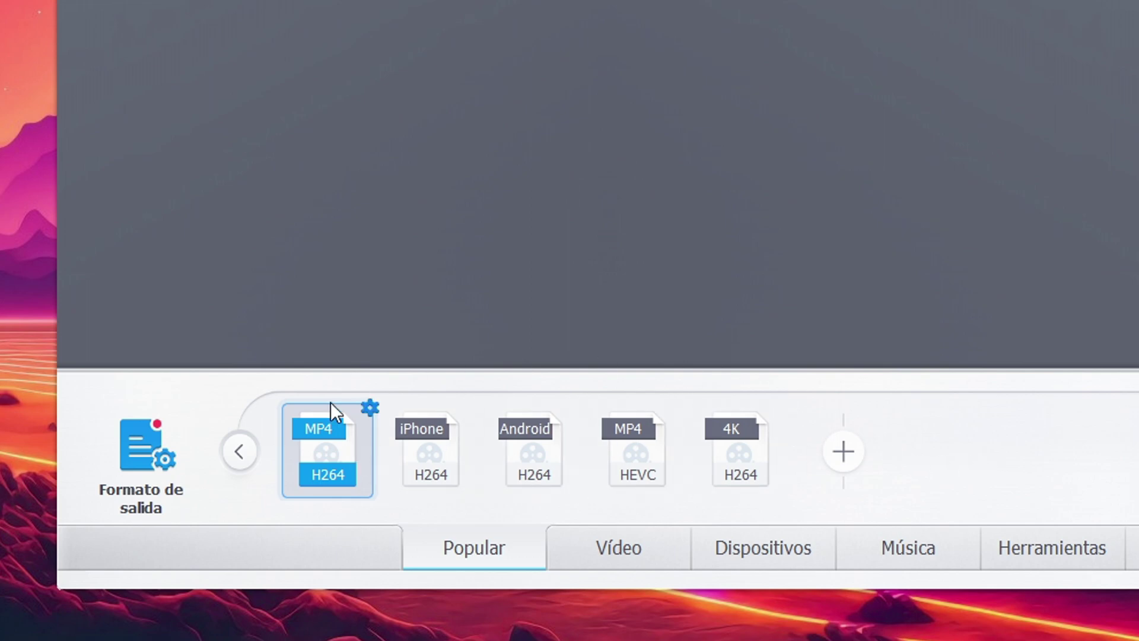
# - Review the settings of the MP4 H264 output format and leave them without saving
pyautogui.moveTo(291, 469)
pyautogui.click(370, 408)
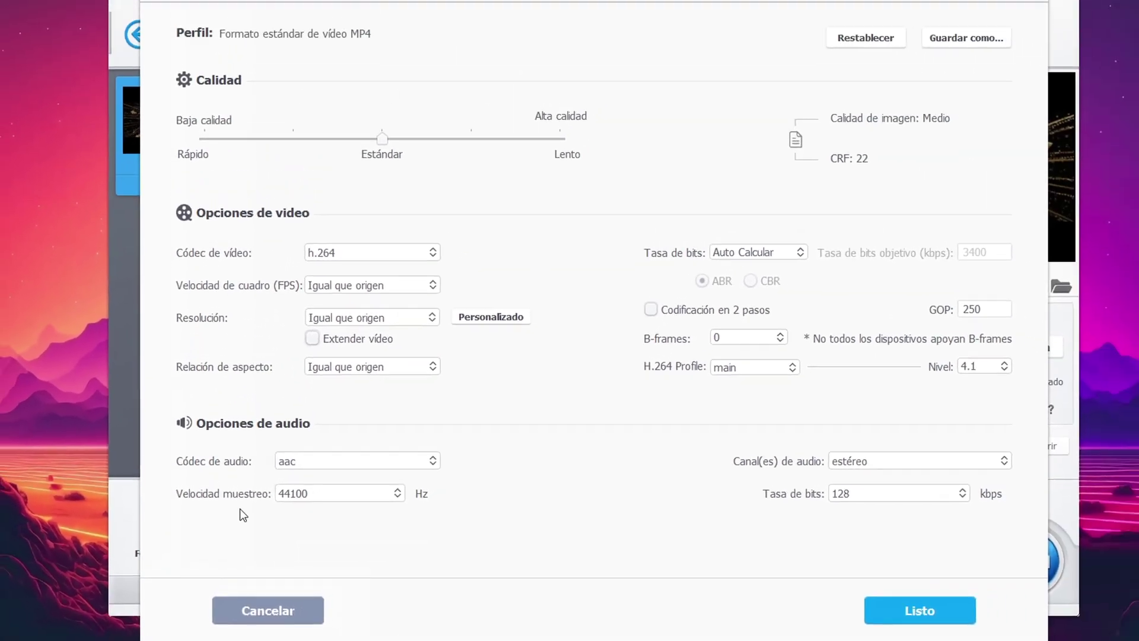
pyautogui.click(304, 586)
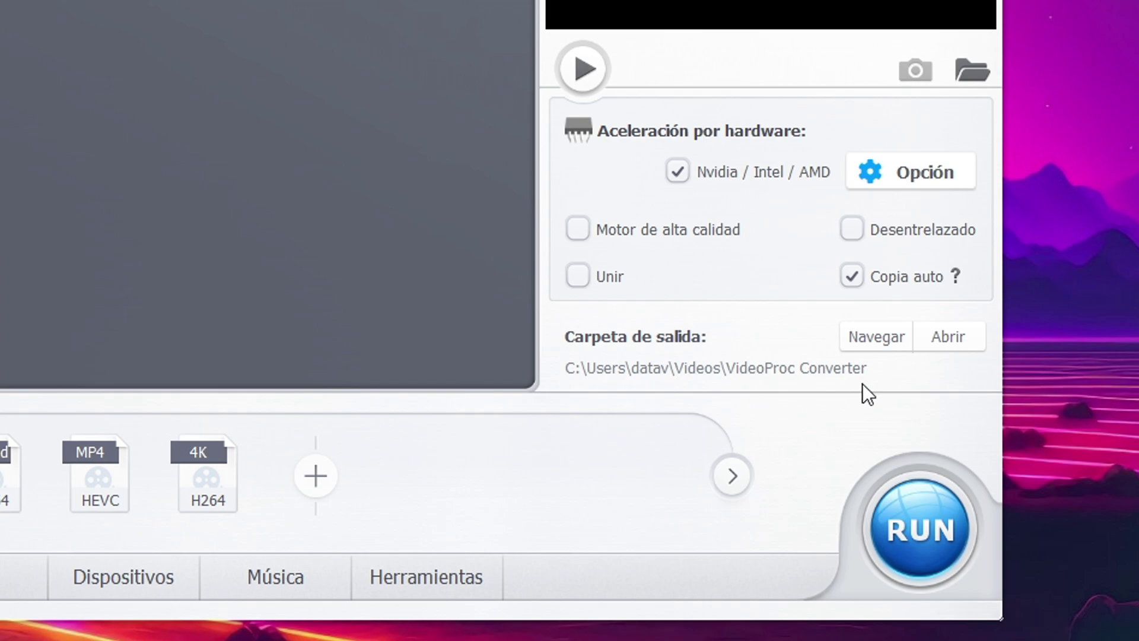
# - Look at the output folder choices, keep the existing output folder and start the conversion
pyautogui.click(863, 340)
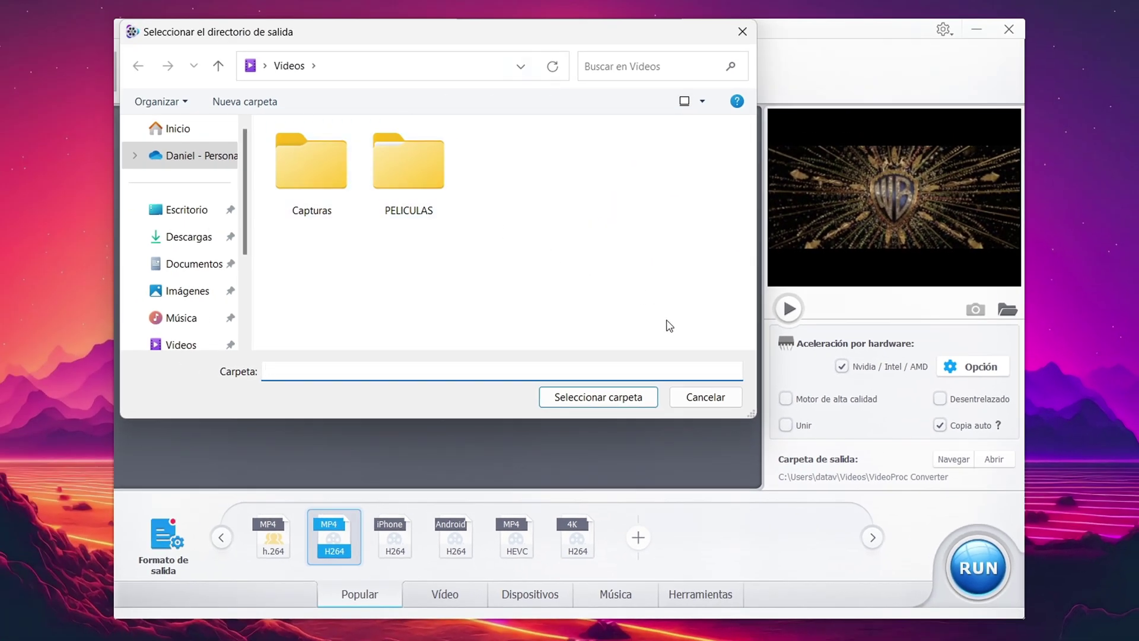
pyautogui.click(693, 401)
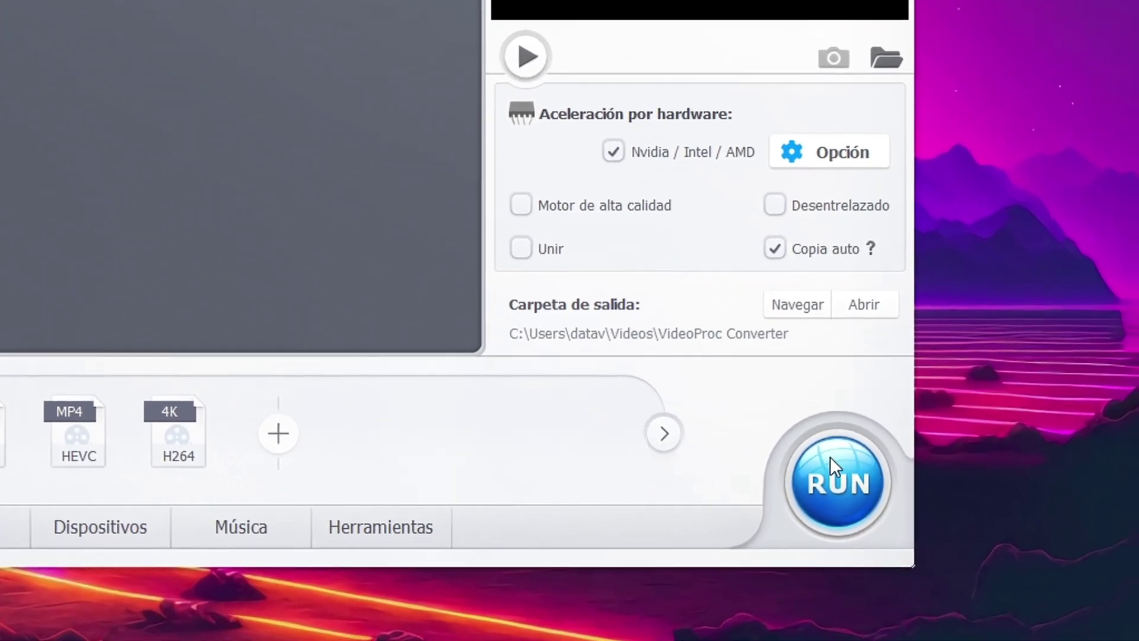
pyautogui.click(830, 457)
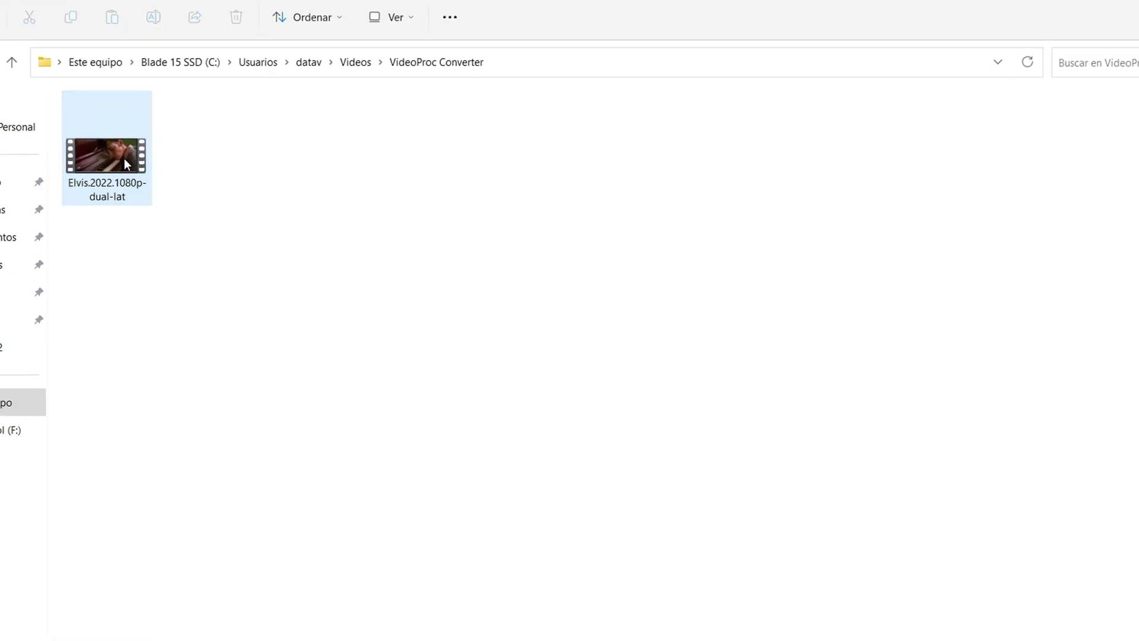
# - Check the file type and size of the converted Elvis.2022.1080p-dual-lat in its properties
pyautogui.rightClick(128, 159)
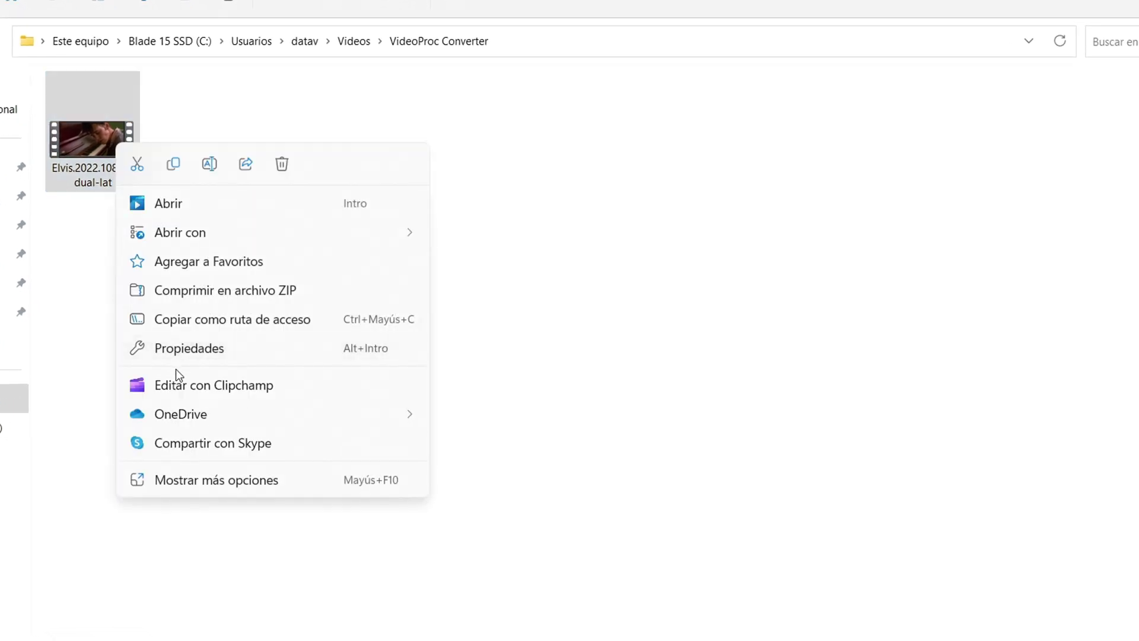
pyautogui.click(225, 348)
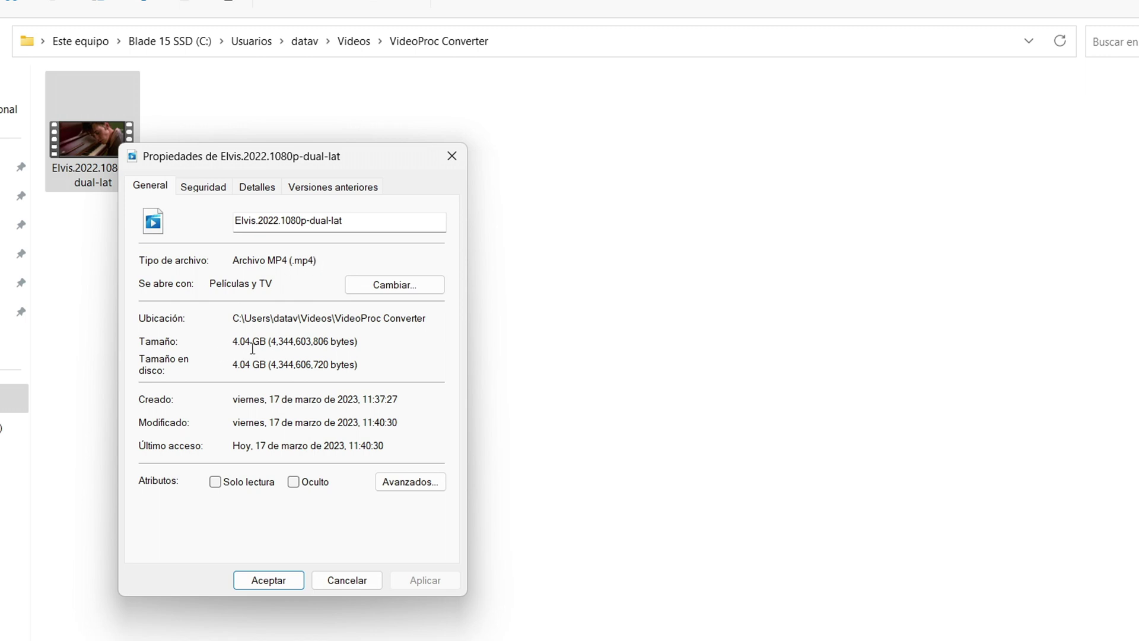
pyautogui.click(268, 580)
# - Play the converted Elvis.2022.1080p-dual-lat and jump to an early, a middle and a later point to check playback
pyautogui.doubleClick(107, 157)
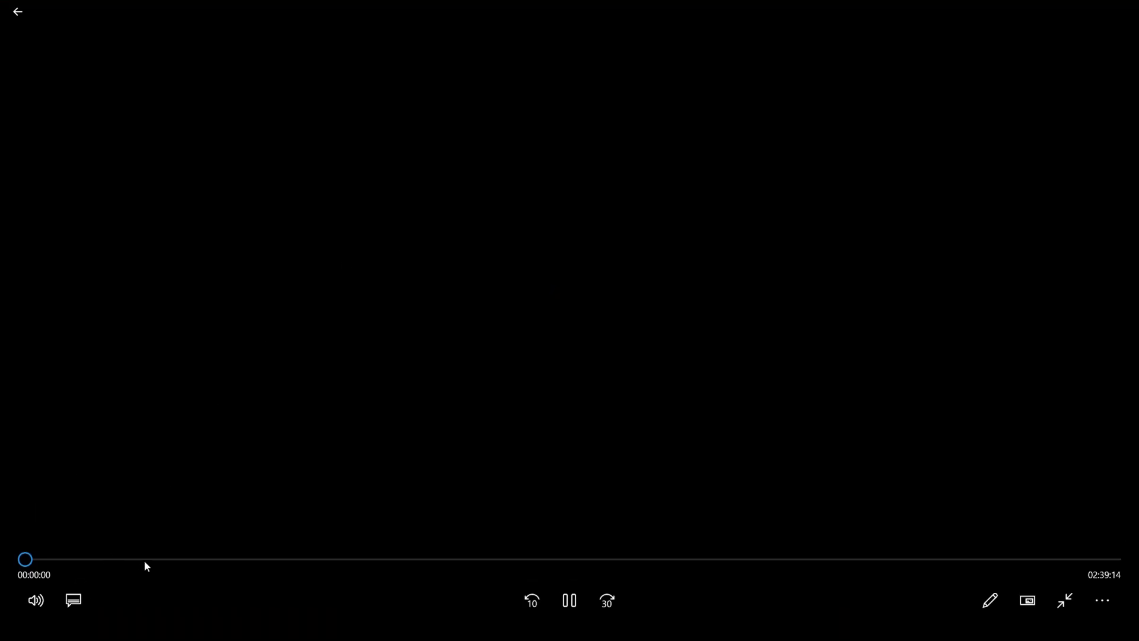
pyautogui.click(170, 558)
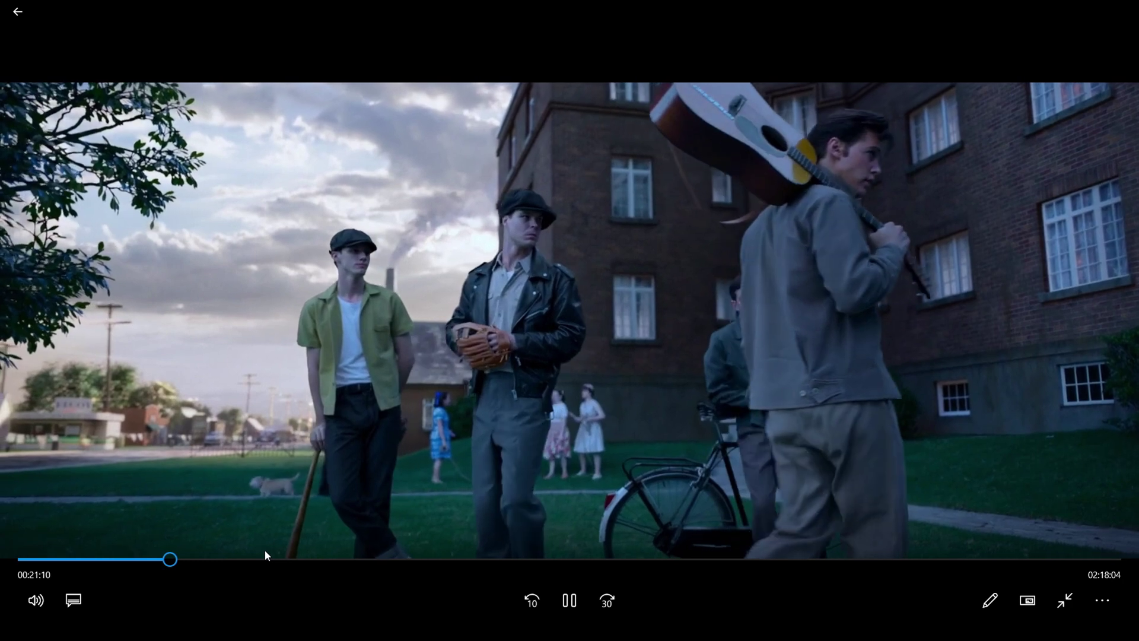
pyautogui.click(522, 559)
pyautogui.click(746, 559)
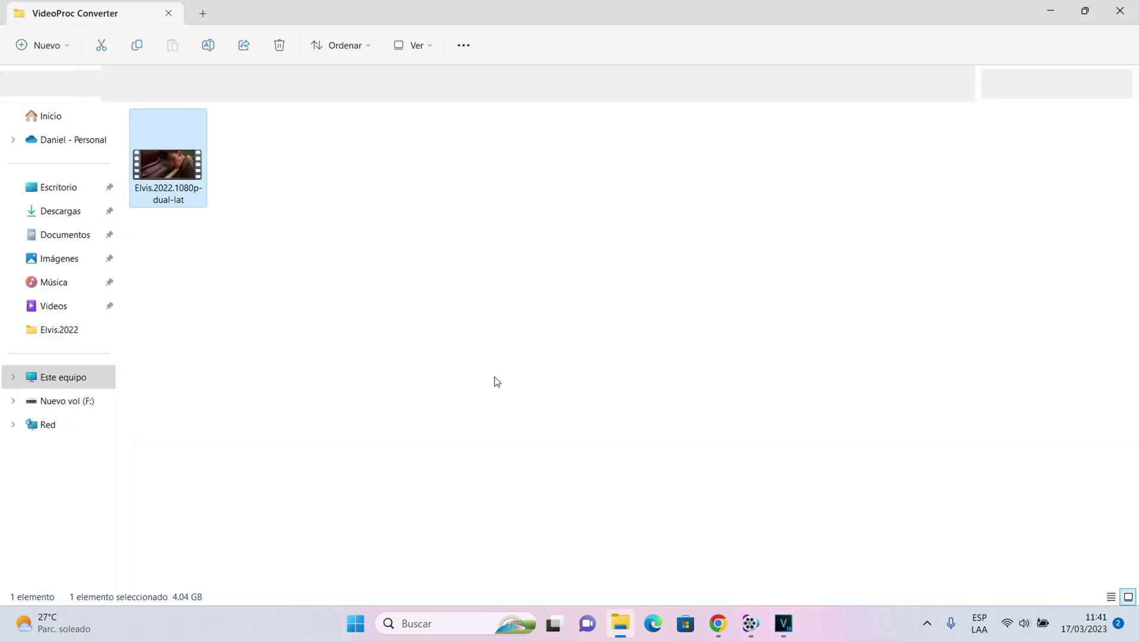
# - Move the converted file's folder window aside and add Elvis.2022.1080p-dual-lat to the start of the VEGAS Pro timeline
pyautogui.moveTo(497, 12); pyautogui.dragTo(916, 146)
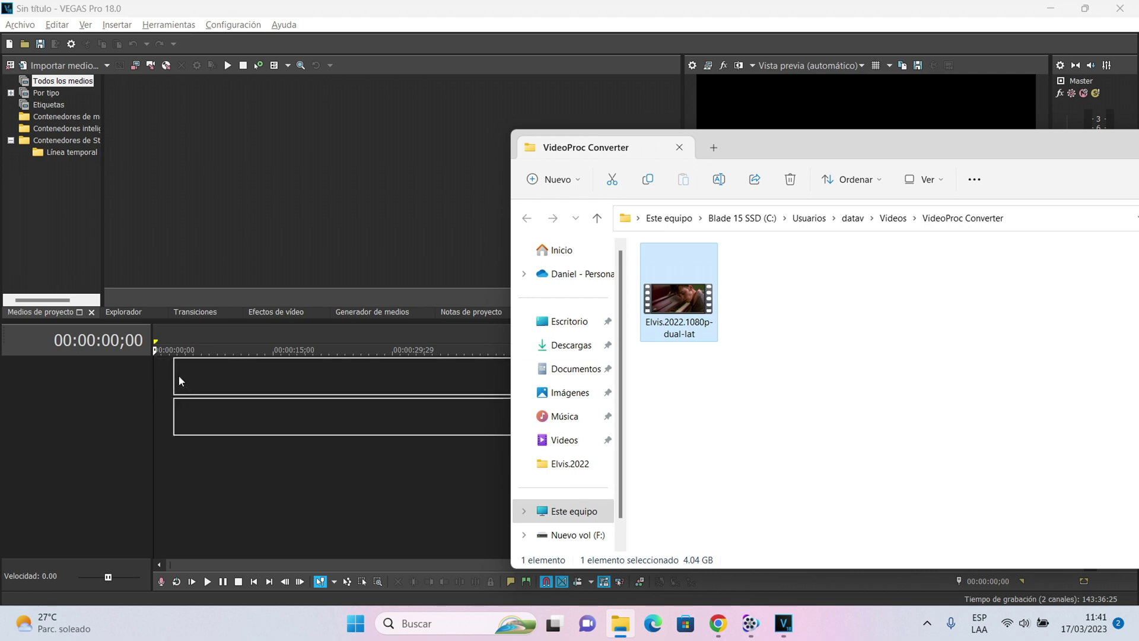
pyautogui.moveTo(179, 379); pyautogui.dragTo(179, 380)
pyautogui.click(478, 203)
pyautogui.click(667, 252)
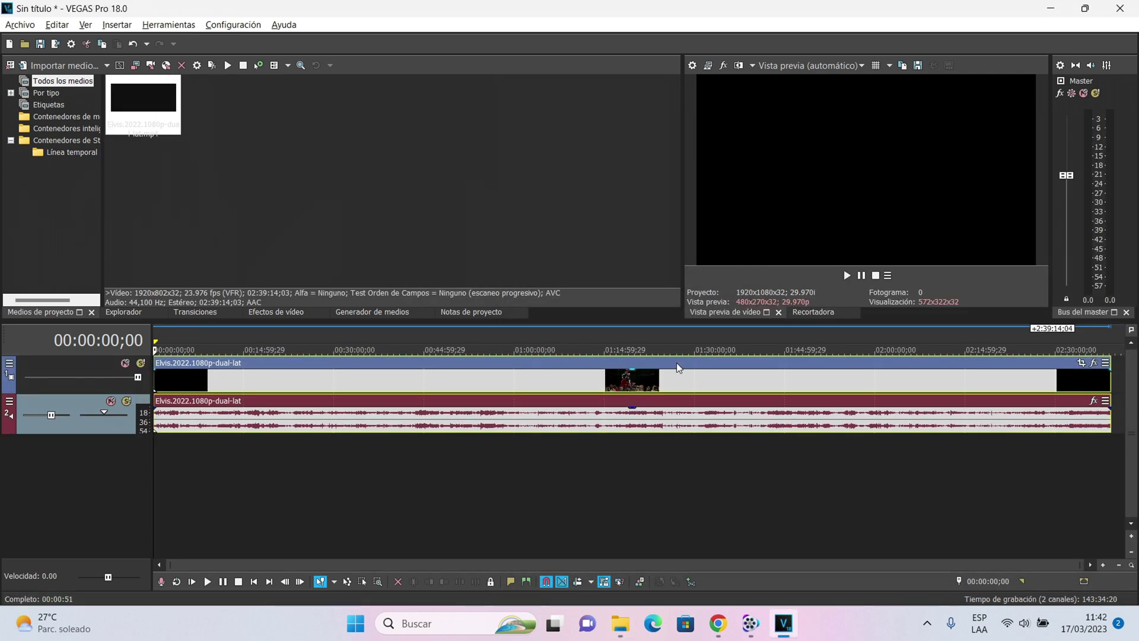
# - Preview the imported movie at several points along the timeline, from near its start to near its end
pyautogui.click(279, 450)
pyautogui.click(441, 465)
pyautogui.click(570, 472)
pyautogui.click(767, 492)
pyautogui.click(908, 479)
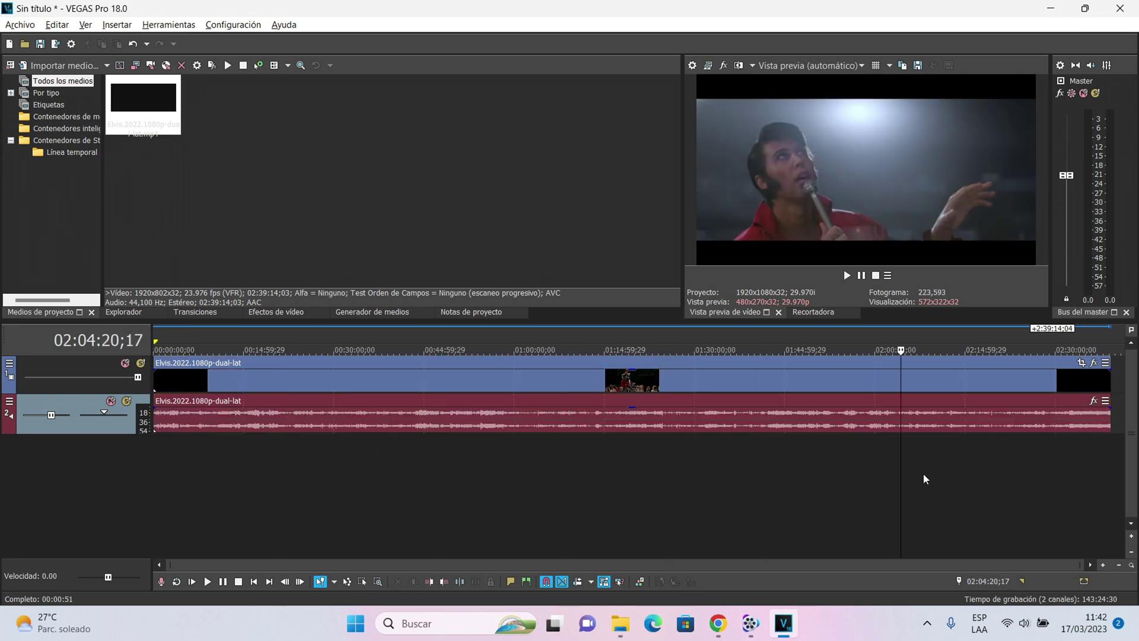
pyautogui.click(902, 479)
pyautogui.click(1009, 478)
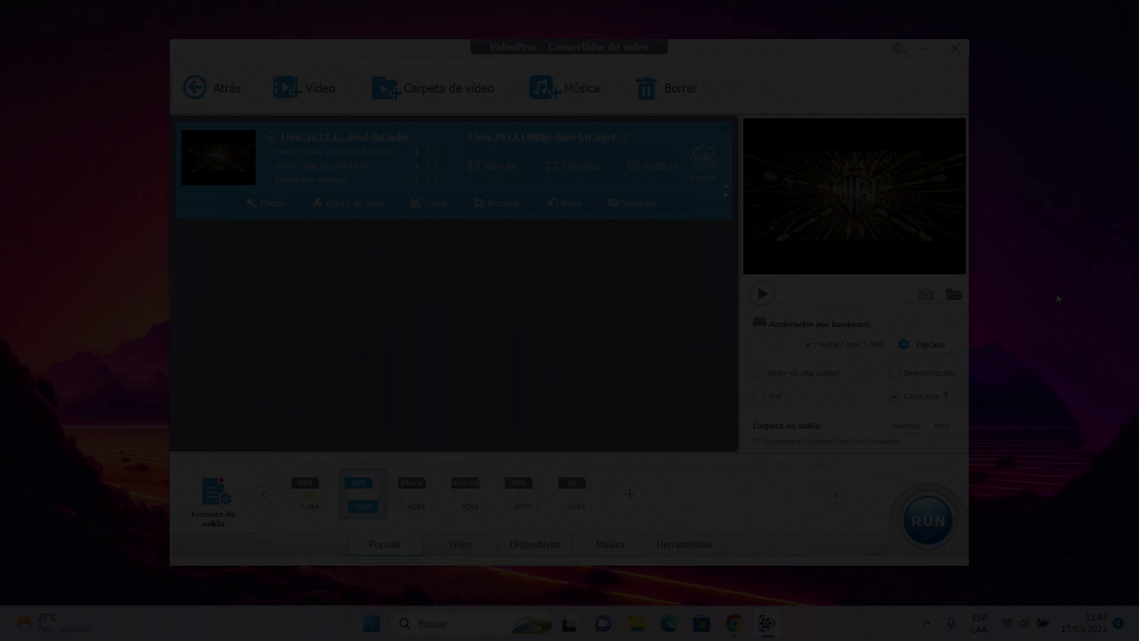